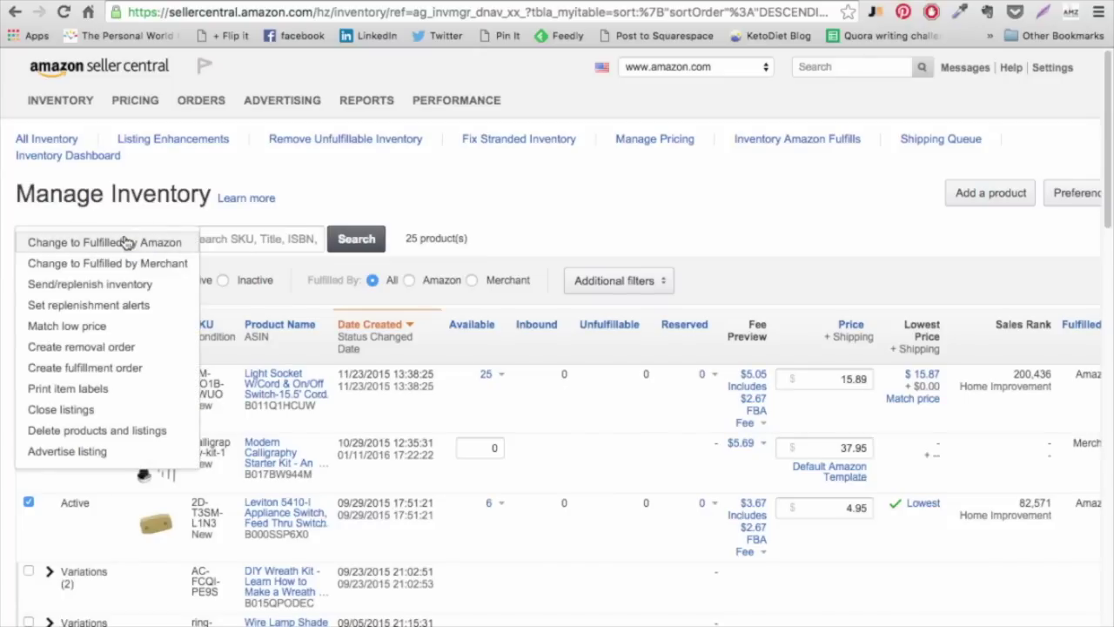
# Step: Start a send/replenish inventory plan for the selected products as a new shipping plan with case-packed products
pyautogui.click(111, 285)
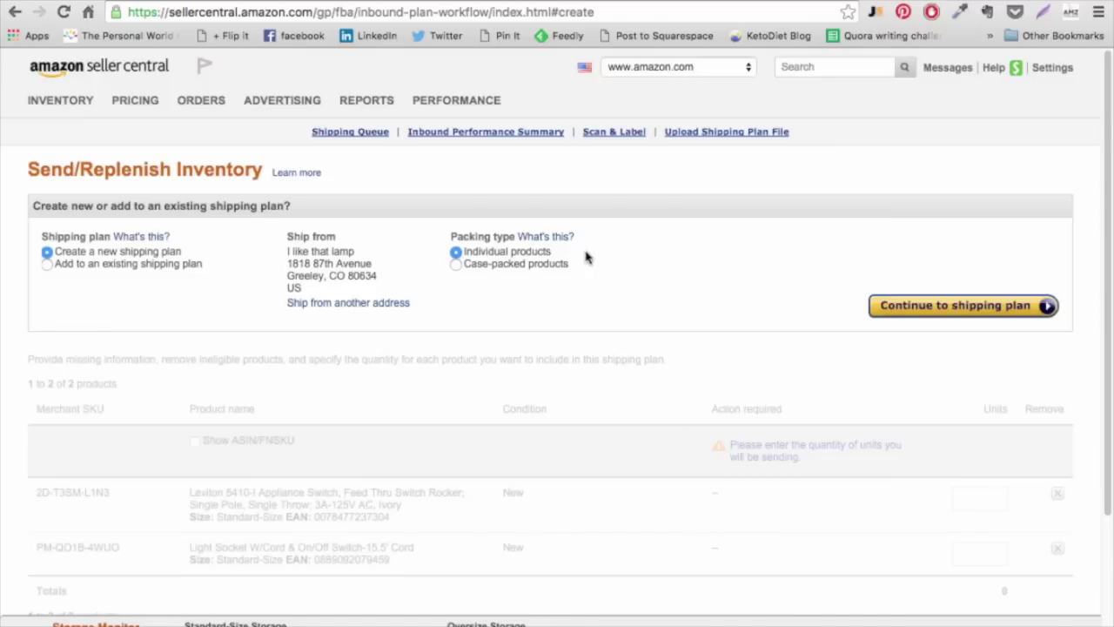
pyautogui.click(501, 265)
pyautogui.click(911, 314)
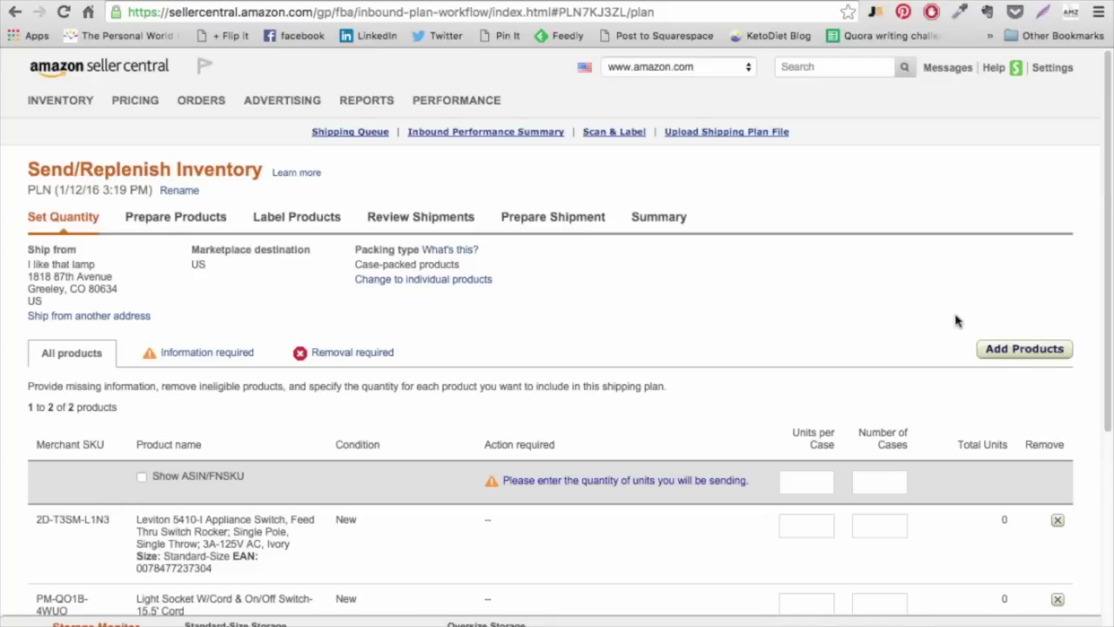
# Step: Enter 30 units per case and 5 cases for the Leviton appliance switch
pyautogui.scroll(-2, 956, 321)
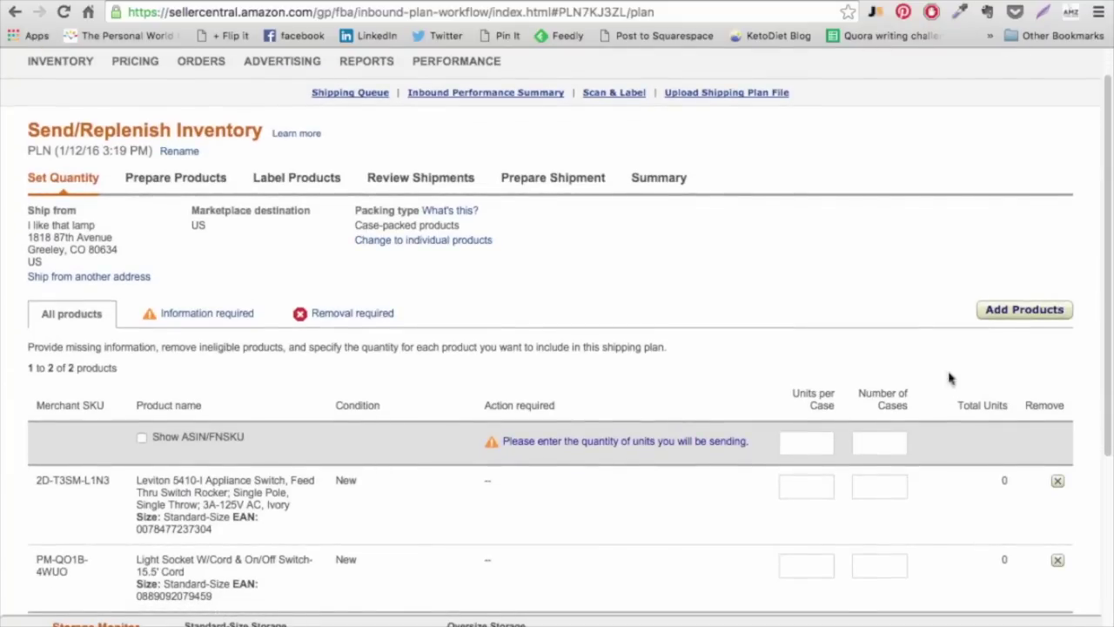
pyautogui.scroll(-2, 955, 424)
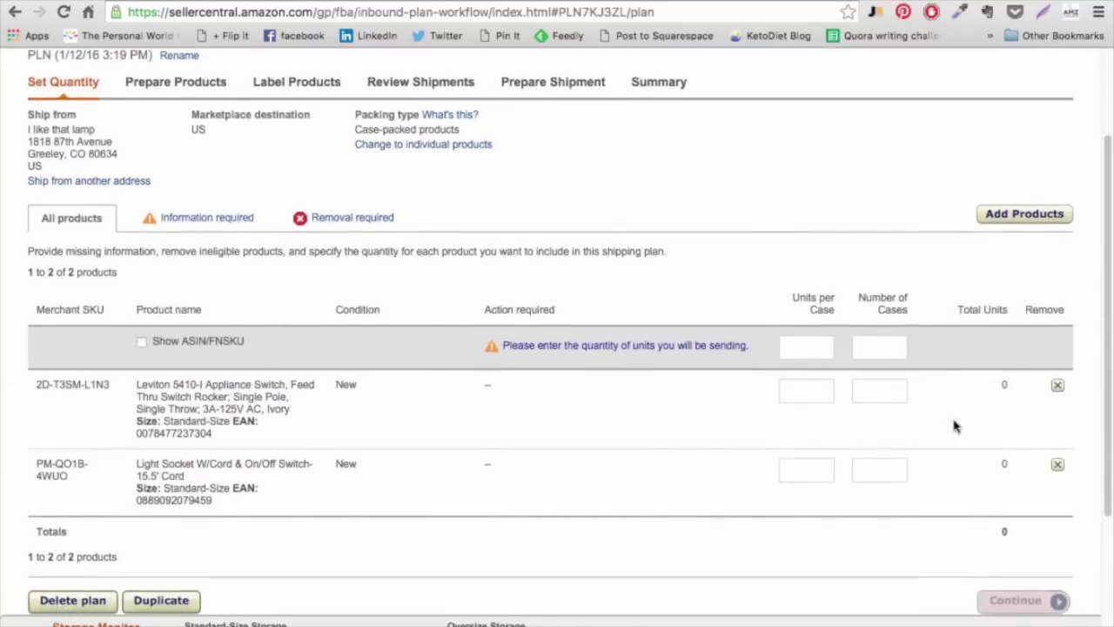
pyautogui.click(806, 391)
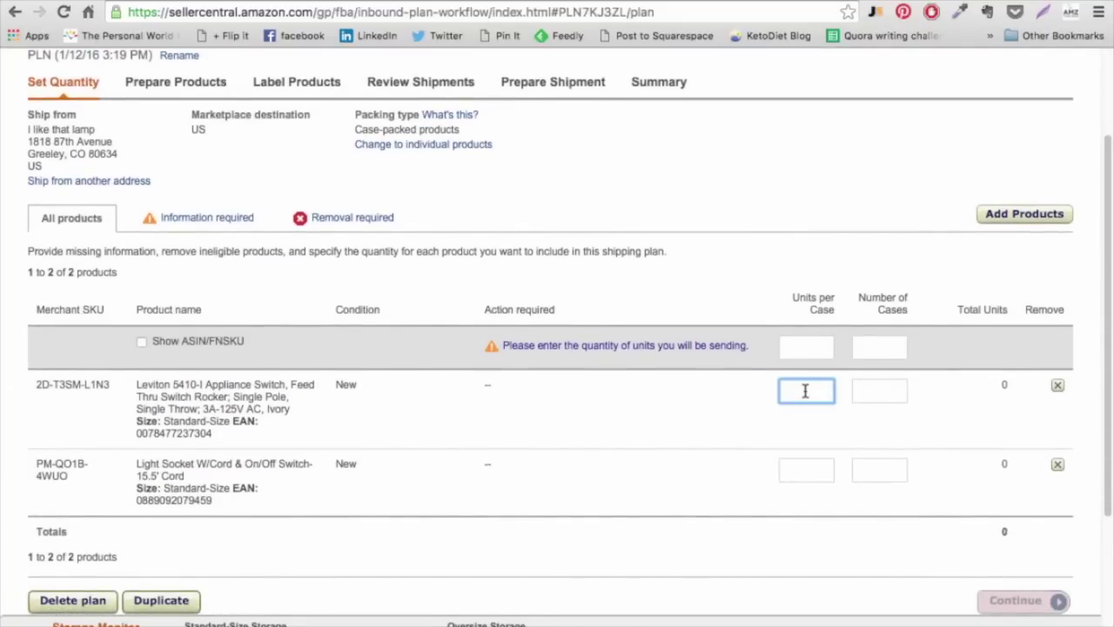
pyautogui.write('3')
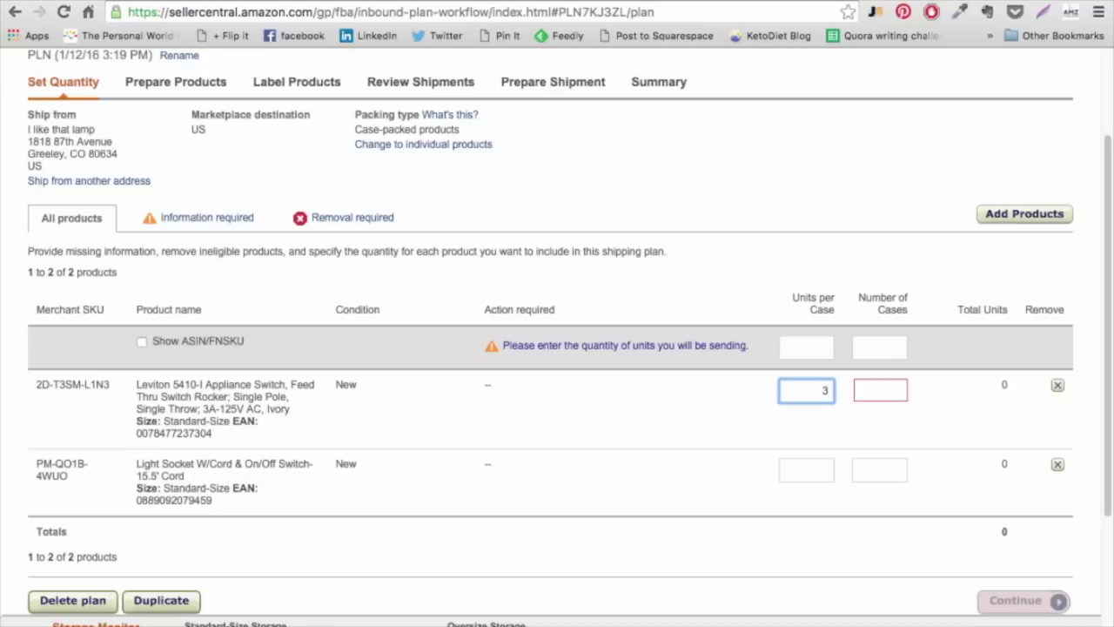
pyautogui.write('0')
pyautogui.click(879, 391)
pyautogui.write('5')
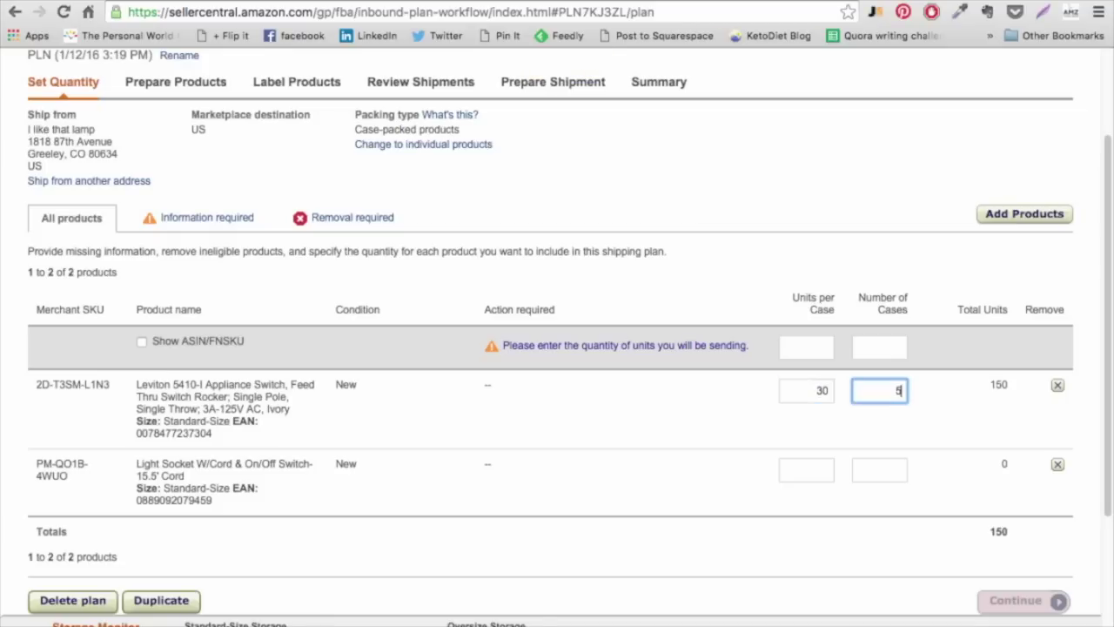
# Step: Enter 6 units per case and 10 cases for the light socket cord, and continue to product preparation
pyautogui.click(961, 441)
pyautogui.scroll(-1, 683, 448)
pyautogui.click(810, 444)
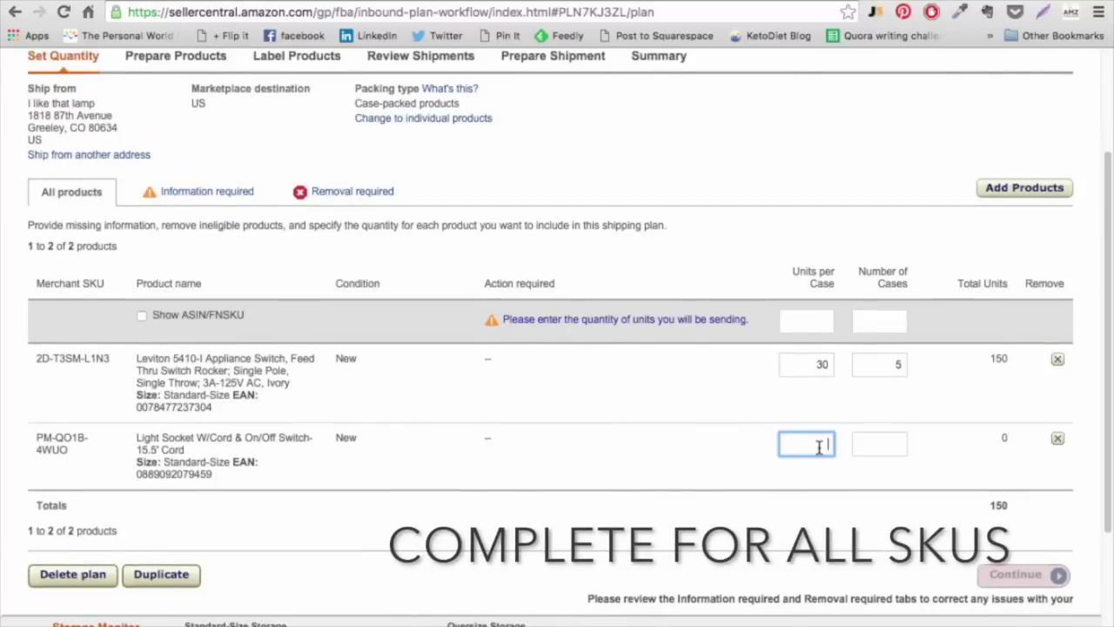
pyautogui.write('6')
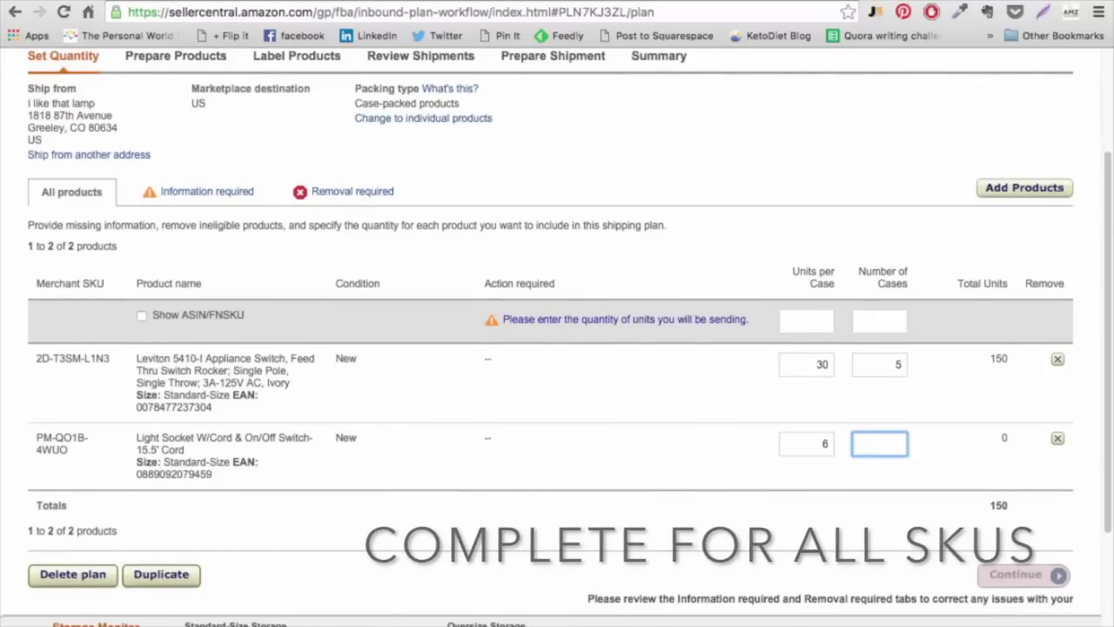
pyautogui.press('Tab')
pyautogui.write('10')
pyautogui.click(1020, 578)
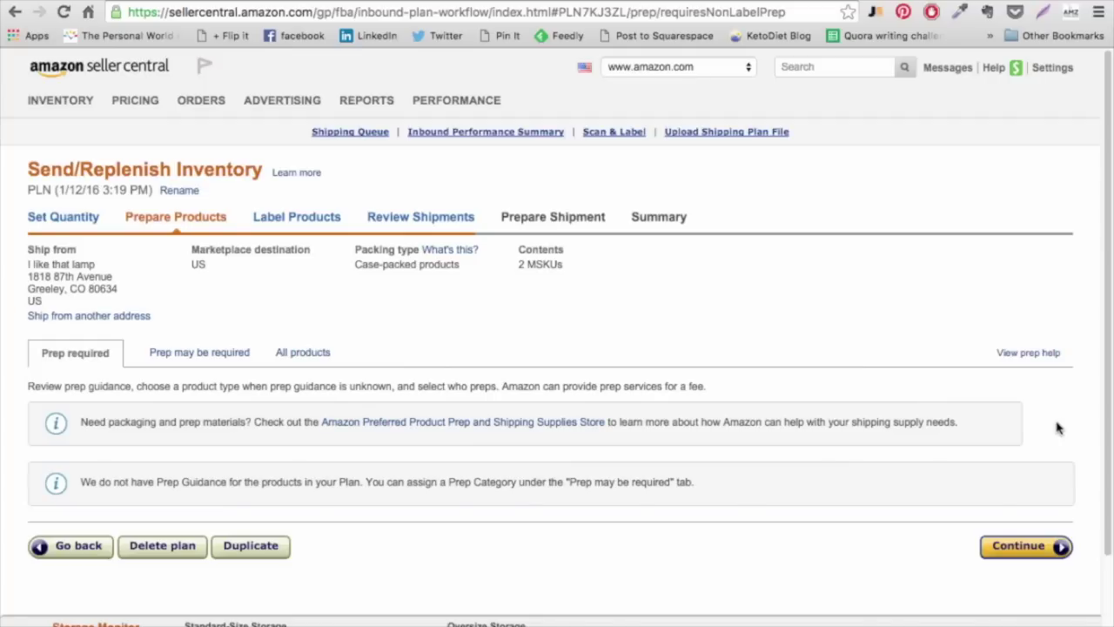
# Step: Continue past product preparation and choose Amazon as the labeler for both the Leviton switch and the light socket
pyautogui.click(1036, 545)
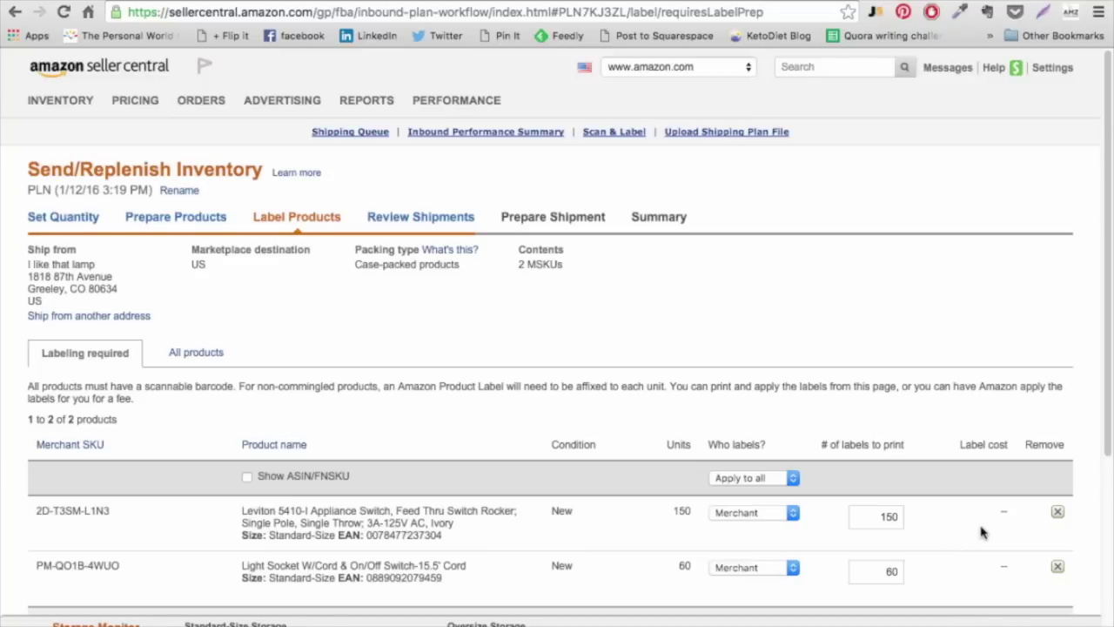
pyautogui.scroll(-2, 981, 532)
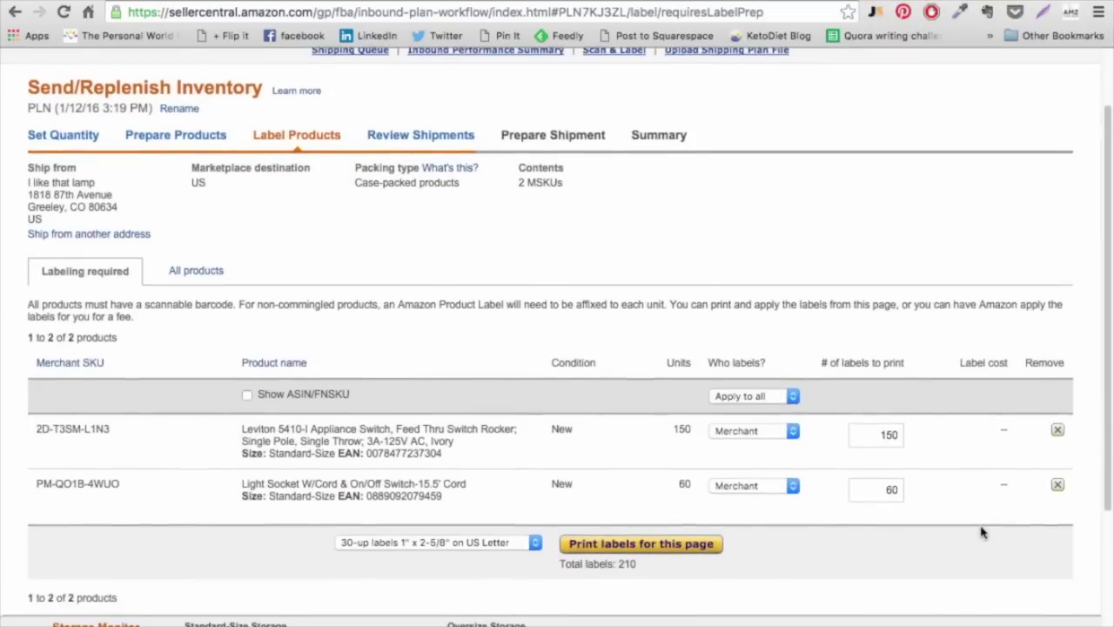
pyautogui.click(781, 435)
pyautogui.click(740, 445)
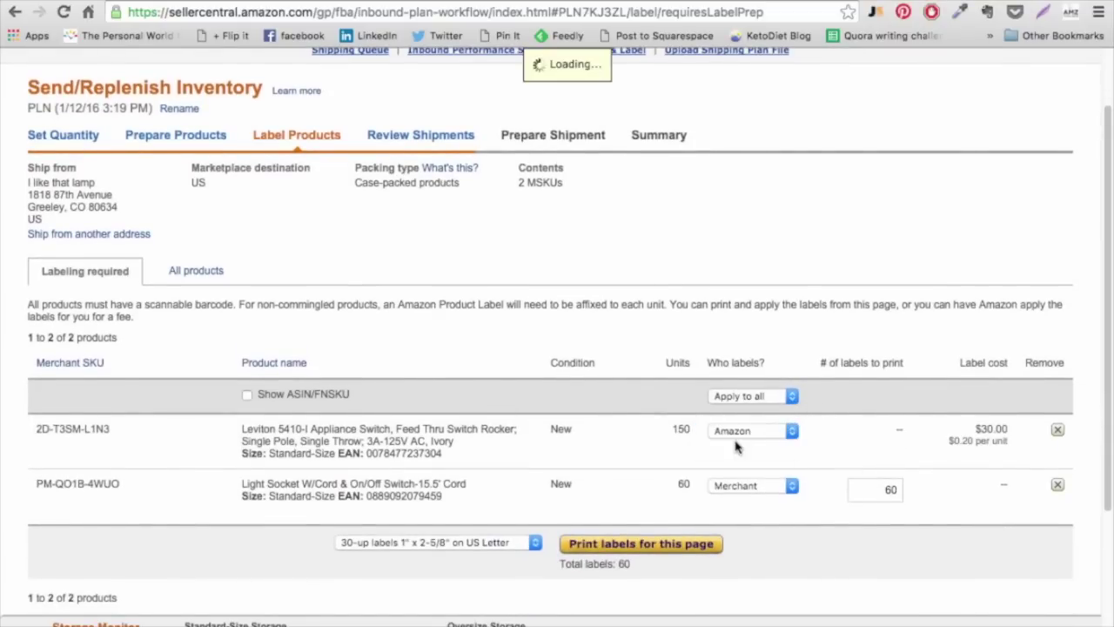
pyautogui.click(774, 487)
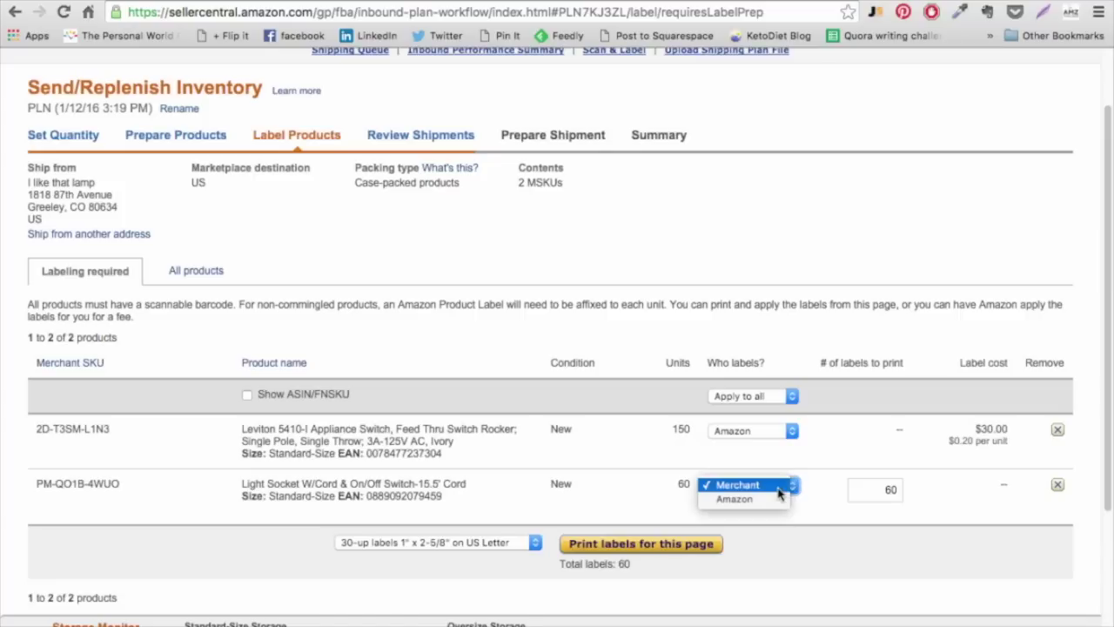
pyautogui.click(765, 500)
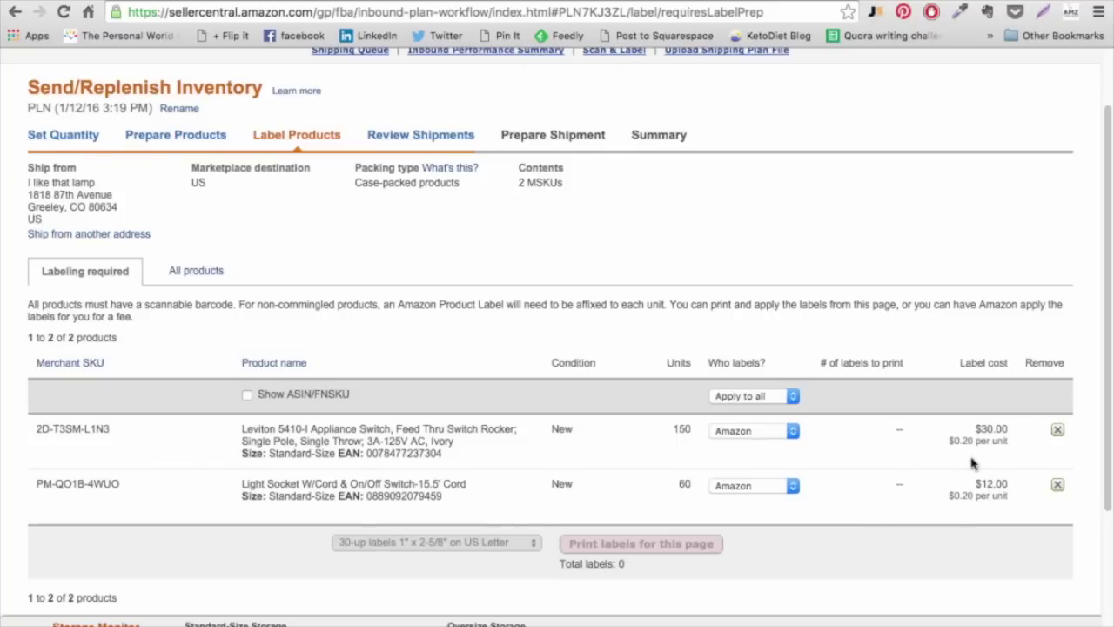
# Step: Continue to the shipment review, approve the shipment to Phoenix, AZ, and open it for preparation
pyautogui.scroll(-4, 1003, 535)
pyautogui.click(1018, 458)
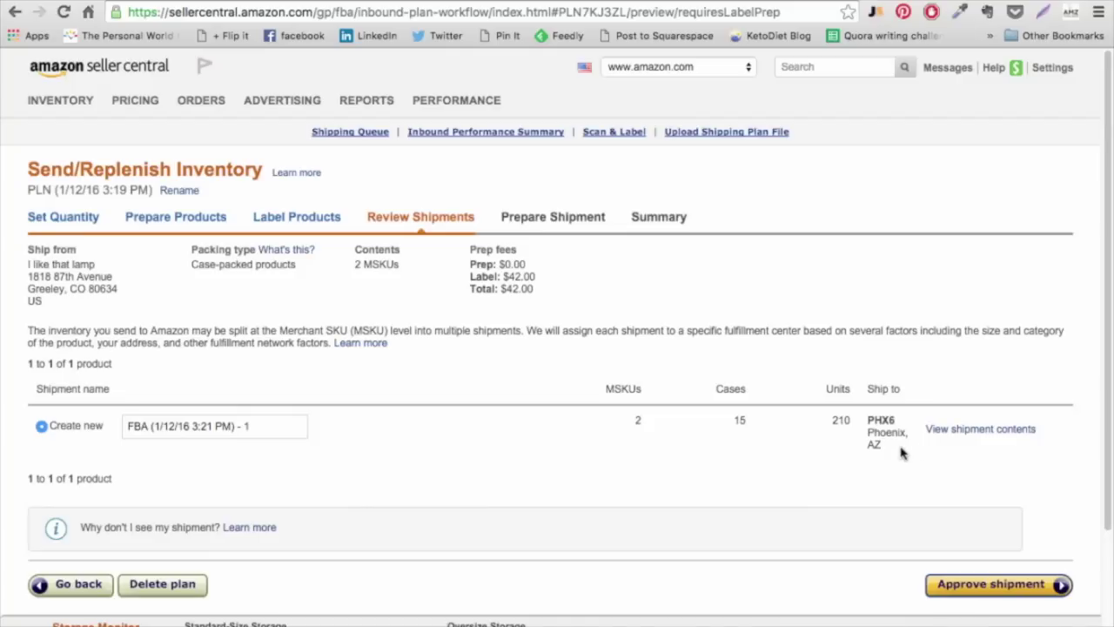
pyautogui.scroll(-1, 977, 458)
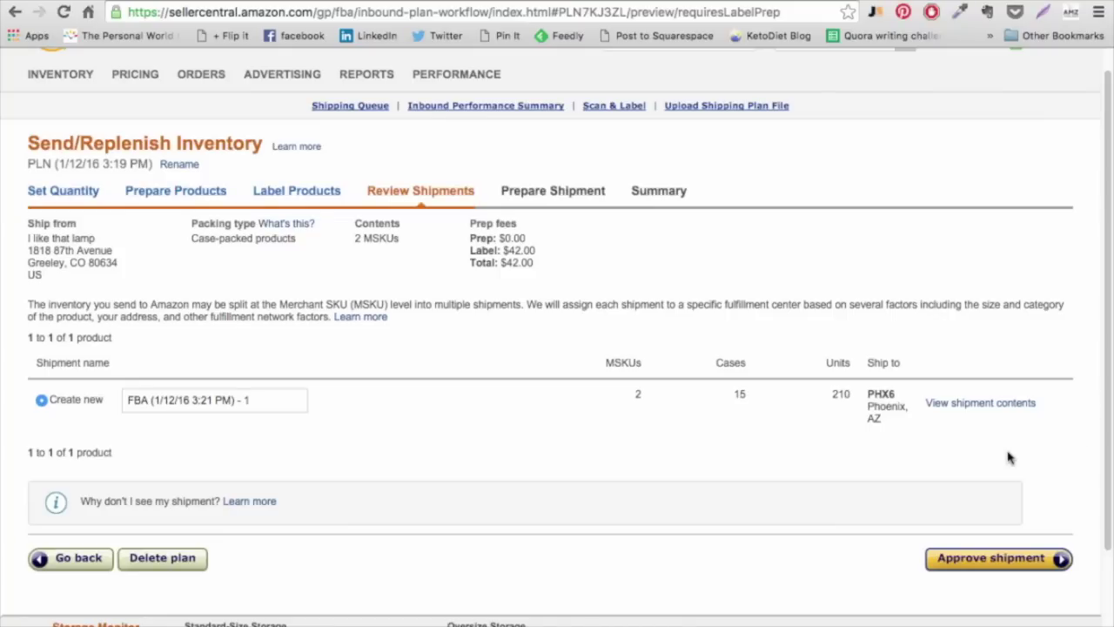
pyautogui.click(973, 562)
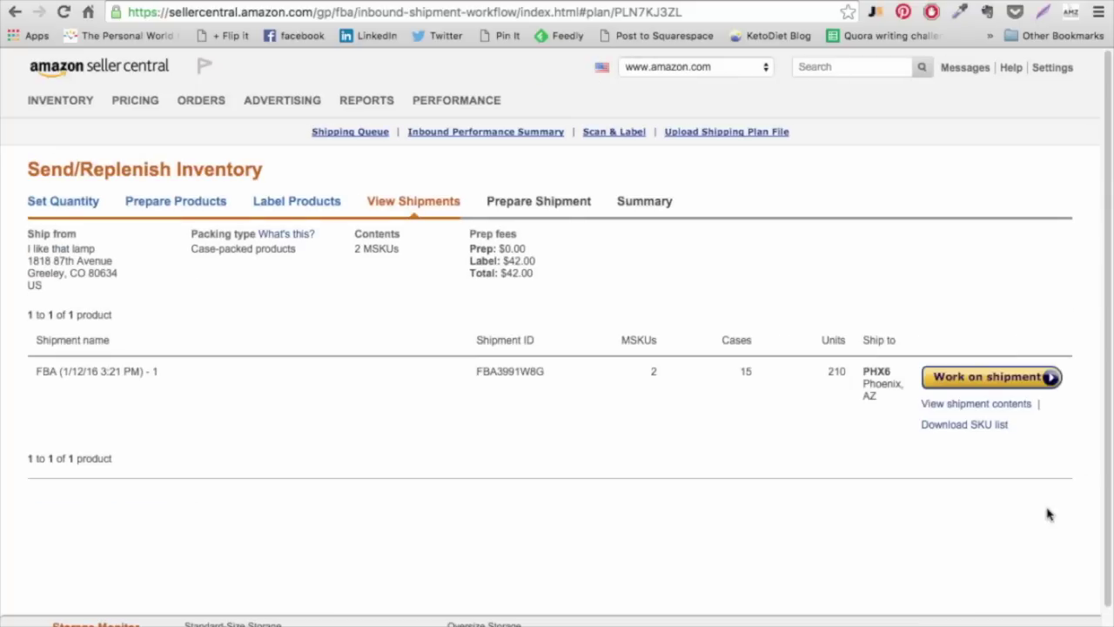
pyautogui.click(1047, 383)
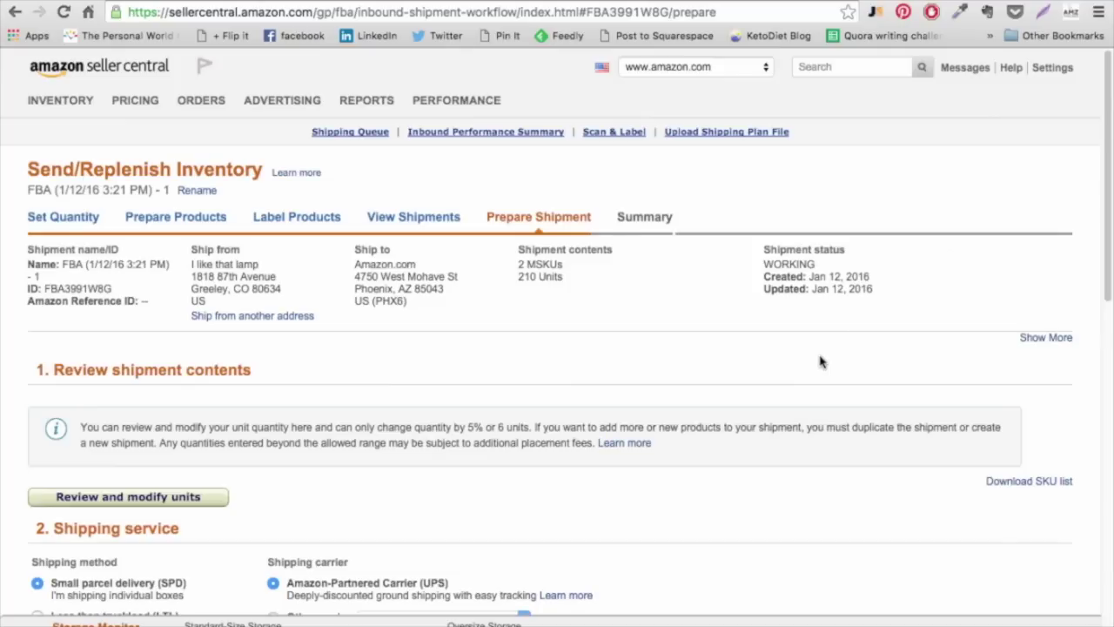
# Step: Review the units and cases of each product in the shipment and the shipping service options
pyautogui.scroll(-5, 820, 362)
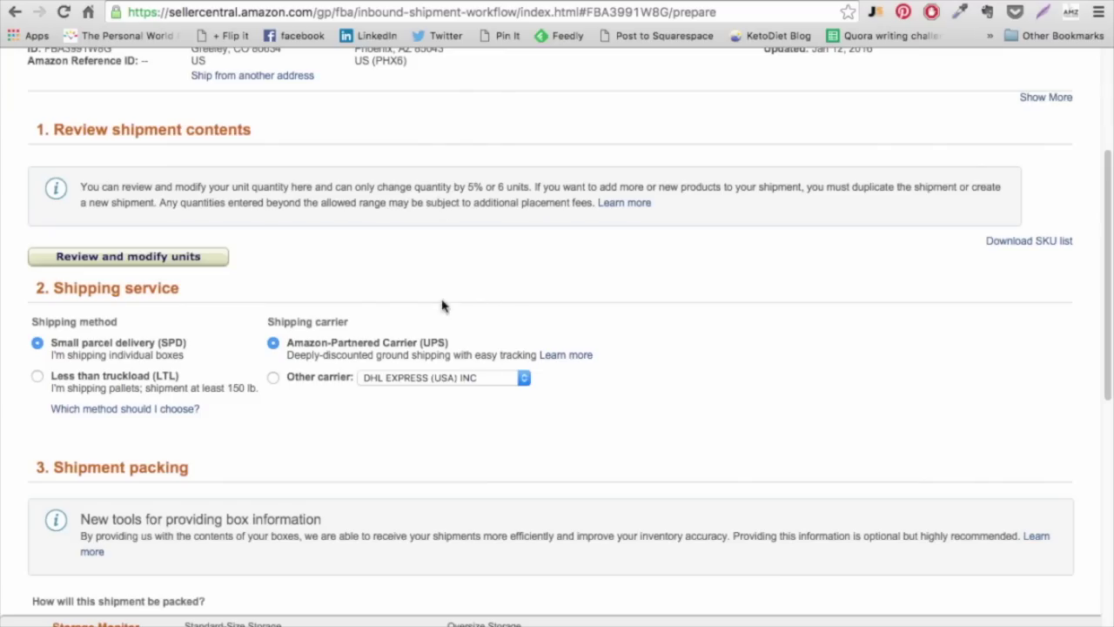
pyautogui.click(210, 259)
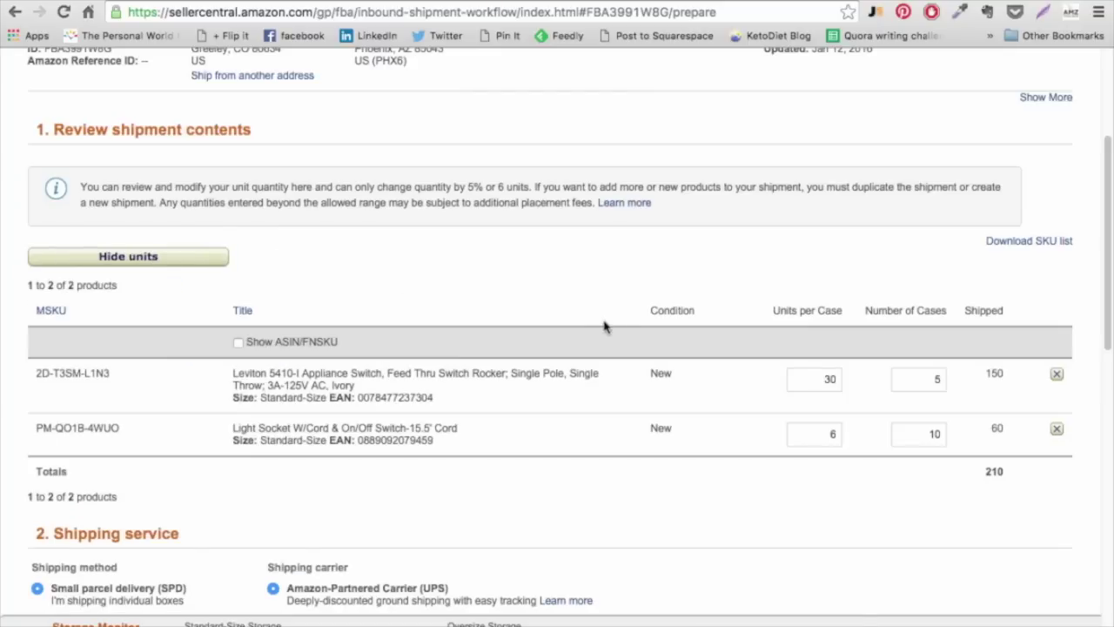
pyautogui.scroll(-3, 535, 320)
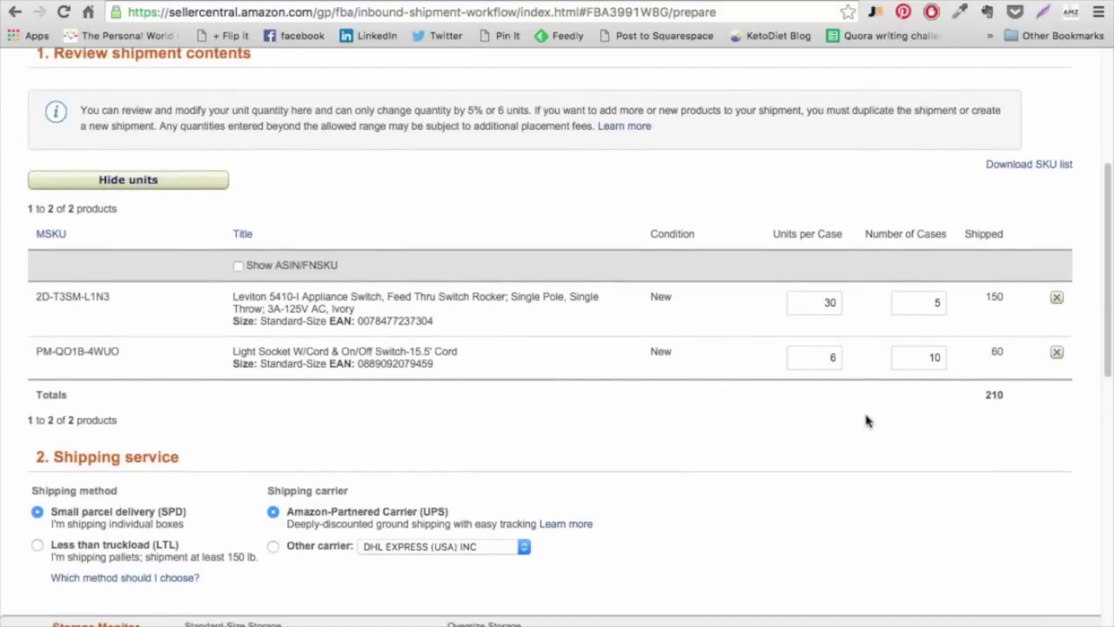
pyautogui.scroll(-4, 866, 422)
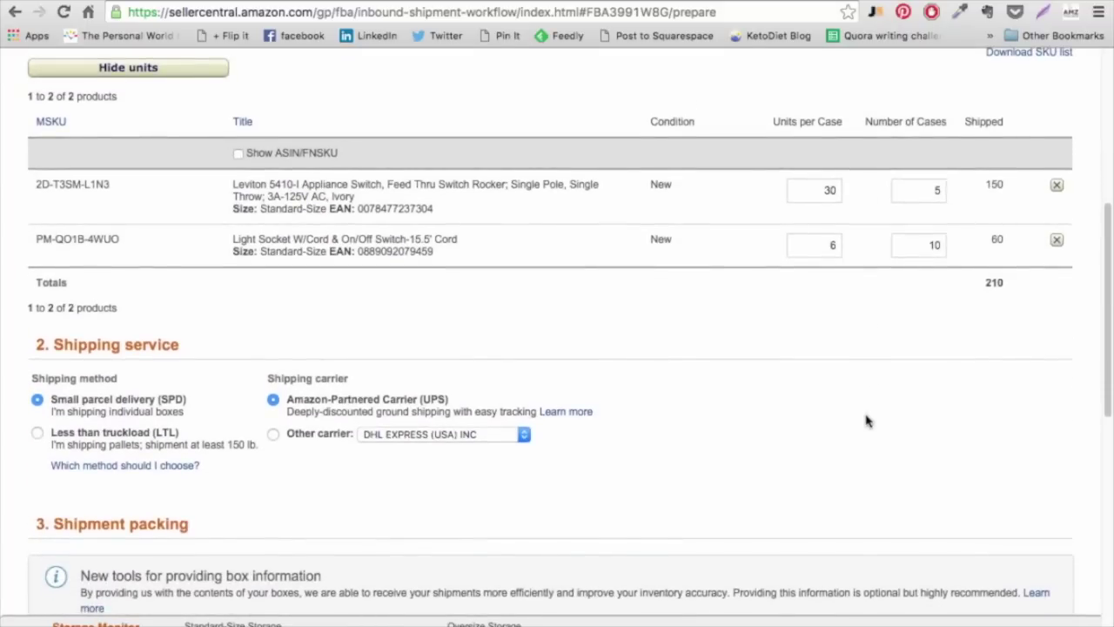
pyautogui.scroll(-2, 194, 331)
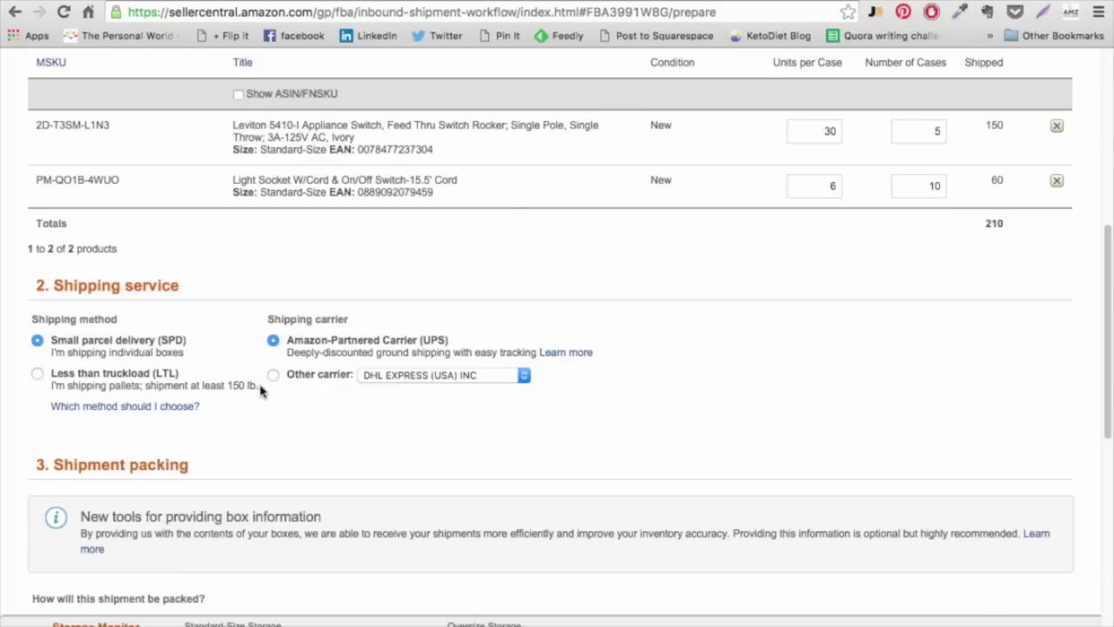
# Step: Set the shipment packing to One SKU per box
pyautogui.scroll(-5, 615, 480)
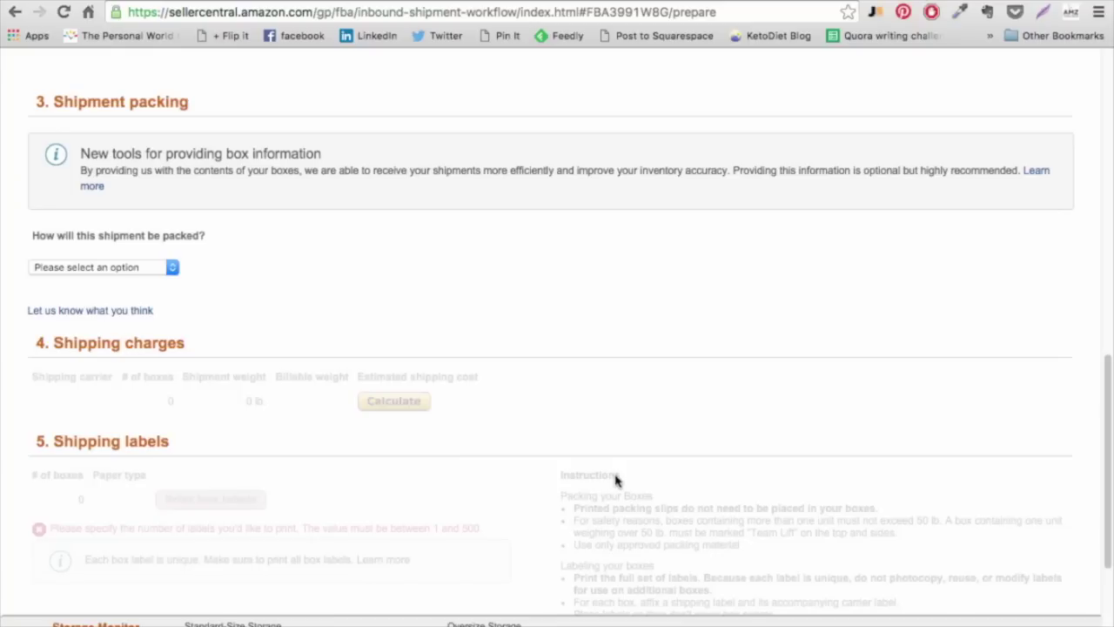
pyautogui.click(172, 269)
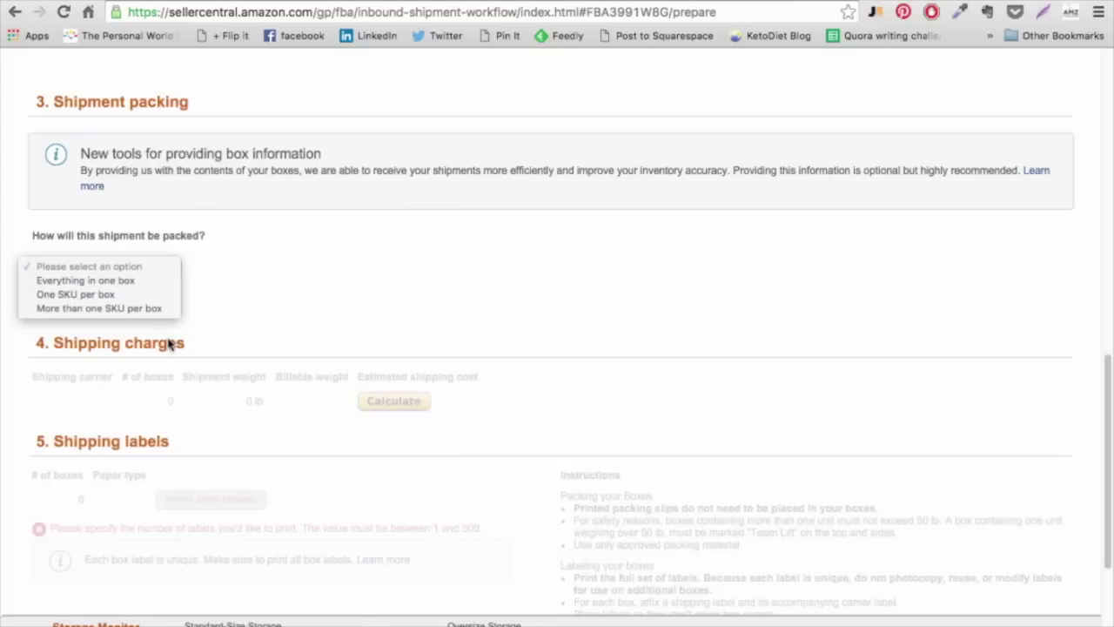
pyautogui.click(130, 294)
# Step: Enter the Leviton switch's box as 150 units, 40 lb and 13 x 13 x 13 in
pyautogui.scroll(-5, 1035, 296)
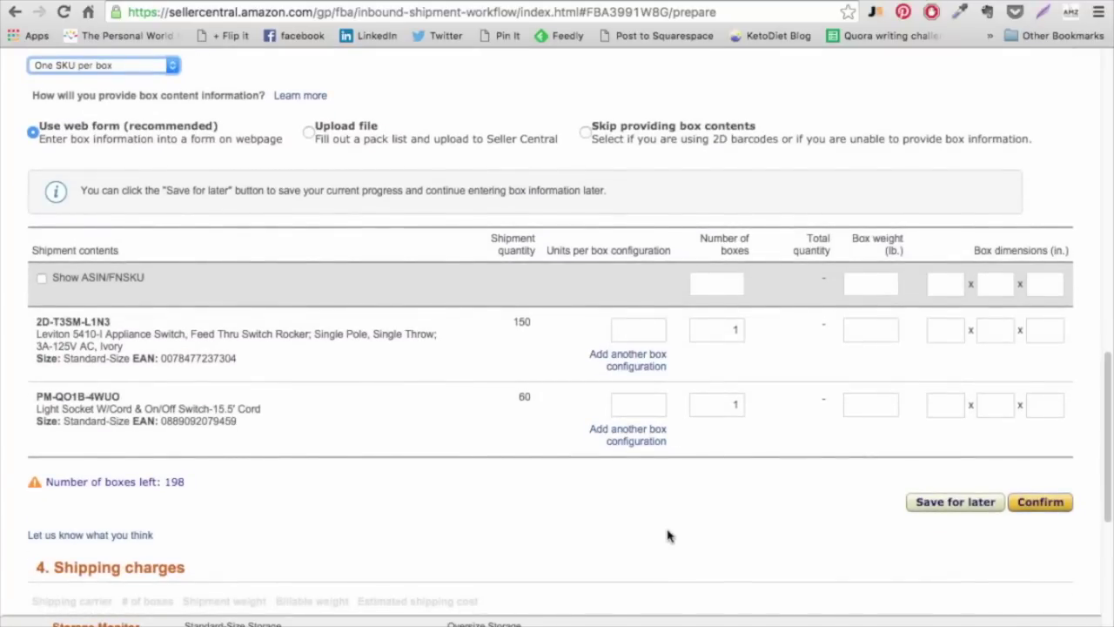
pyautogui.click(638, 331)
pyautogui.write('150')
pyautogui.press('Tab')
pyautogui.press('Tab')
pyautogui.write('40')
pyautogui.scroll(-2, 1112, 390)
pyautogui.click(946, 161)
pyautogui.write('13\t13\t13')
# Step: Enter two 30-unit boxes for the light socket at 25 lb and 13 x 13 x 13 in each, and confirm the box information
pyautogui.click(638, 239)
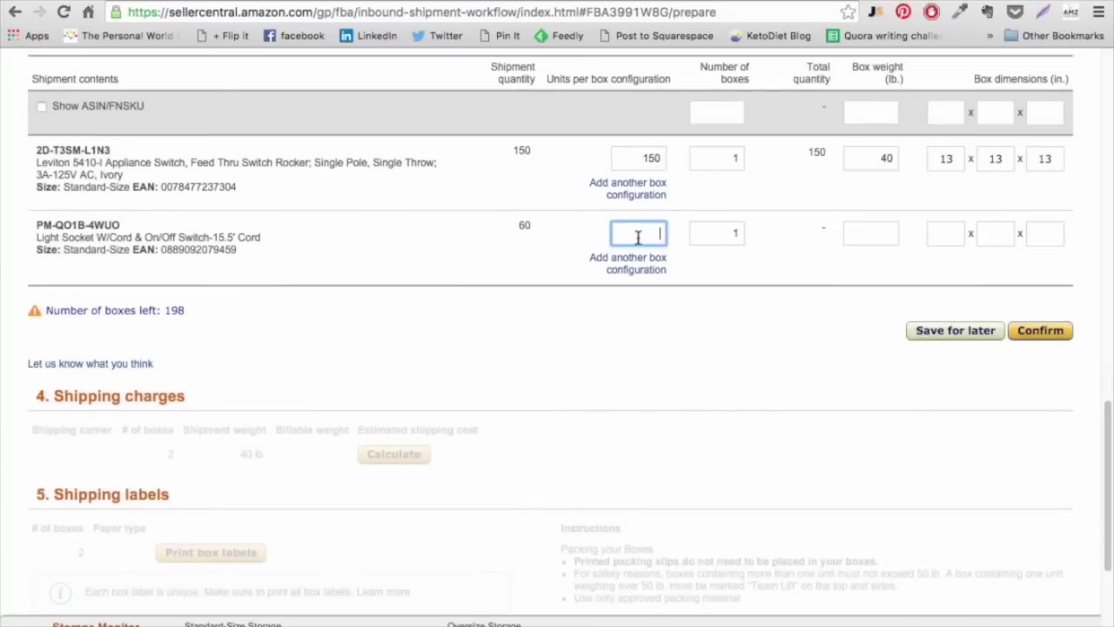
pyautogui.write('30')
pyautogui.click(629, 259)
pyautogui.write('30')
pyautogui.click(758, 260)
pyautogui.click(870, 232)
pyautogui.write('25\t13\t13\t13')
pyautogui.click(1036, 334)
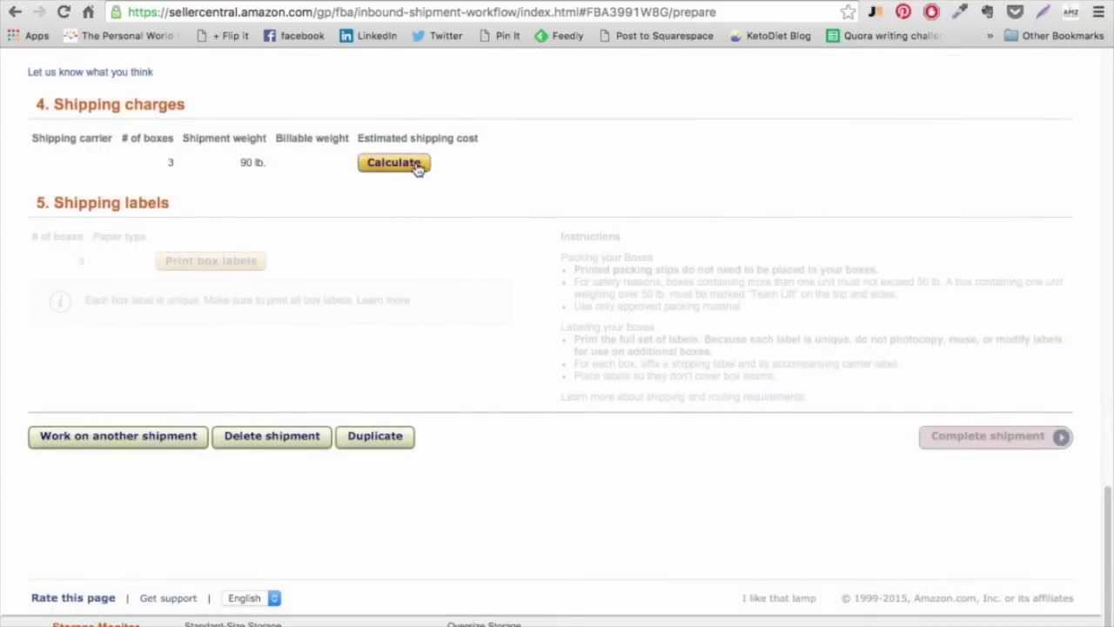
# Step: Calculate the estimated shipping cost, agree to the terms and conditions, and accept the charges
pyautogui.click(392, 165)
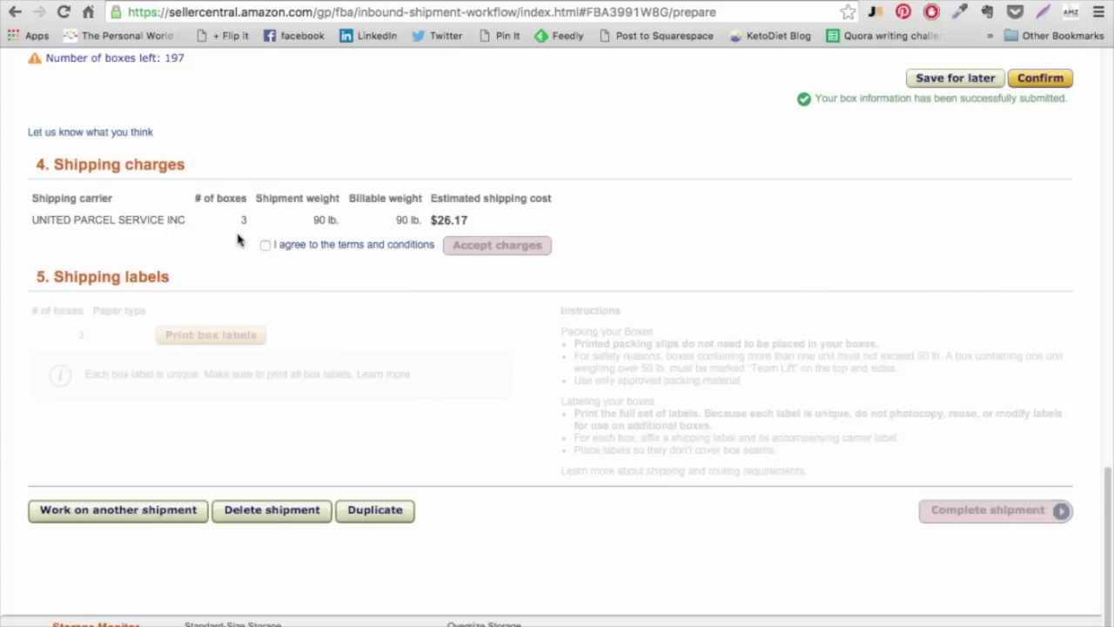
pyautogui.click(265, 244)
pyautogui.click(513, 253)
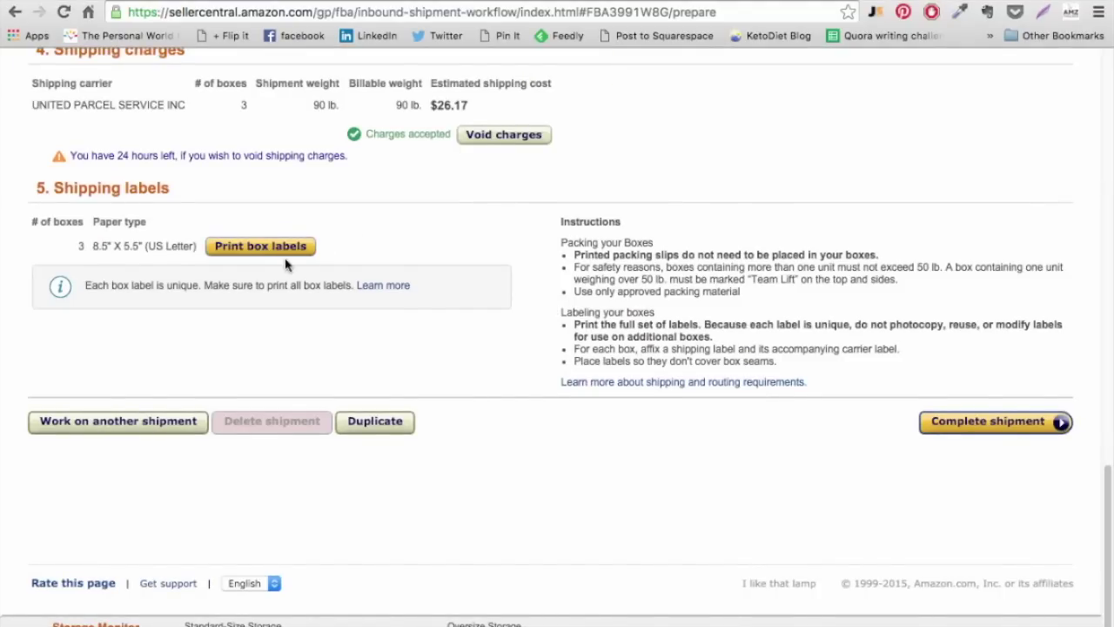
# Step: Print the box labels and look through the label PDF for the first two boxes
pyautogui.click(271, 251)
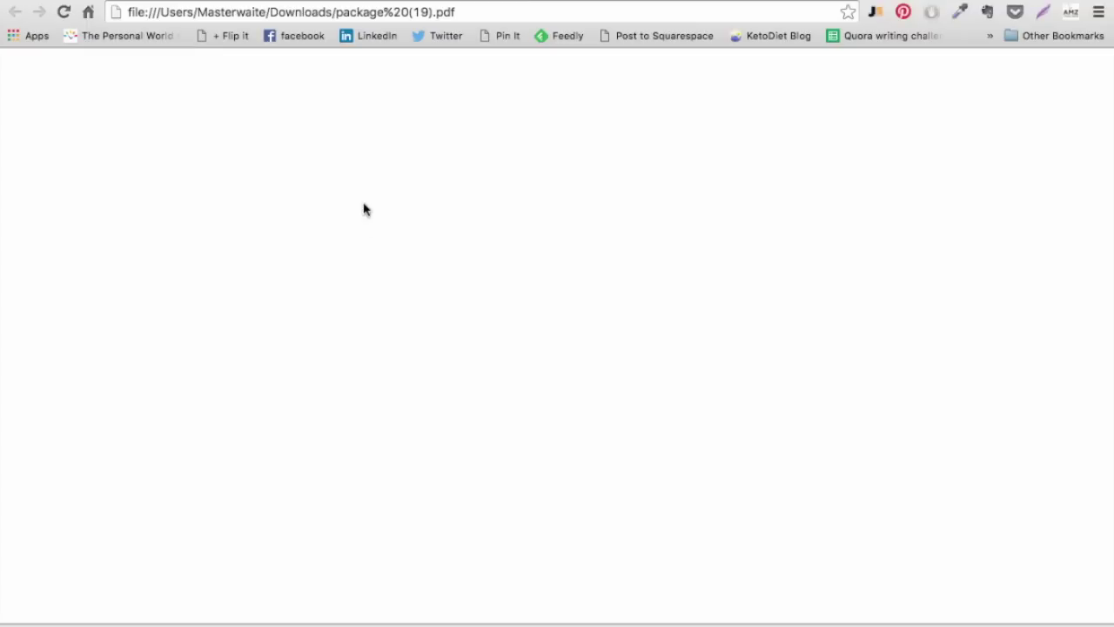
pyautogui.scroll(-5, 759, 415)
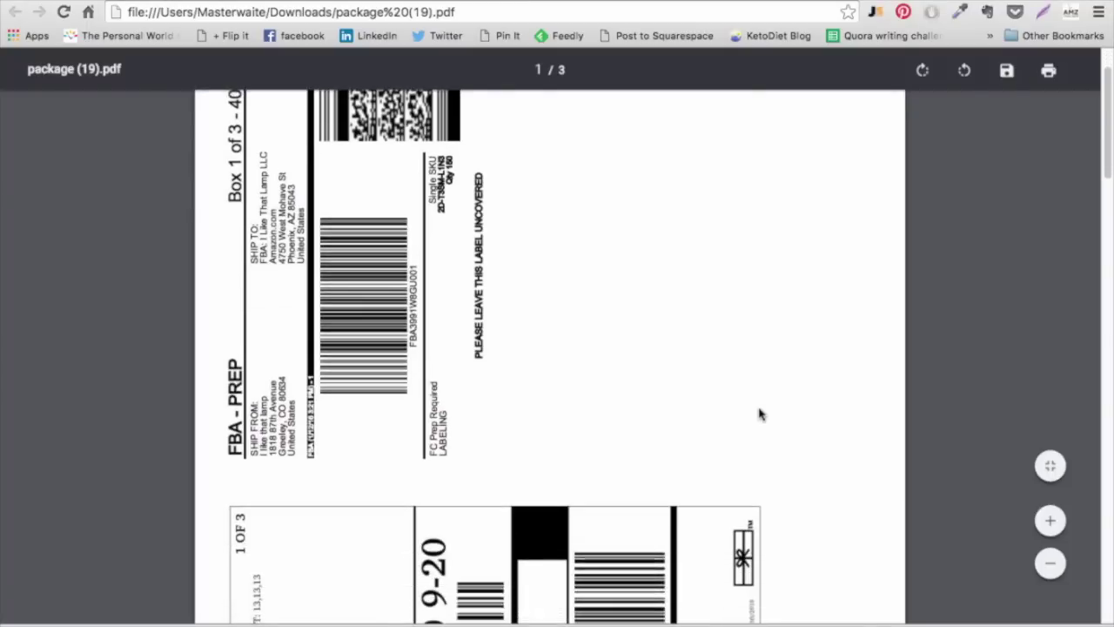
pyautogui.scroll(-5, 759, 415)
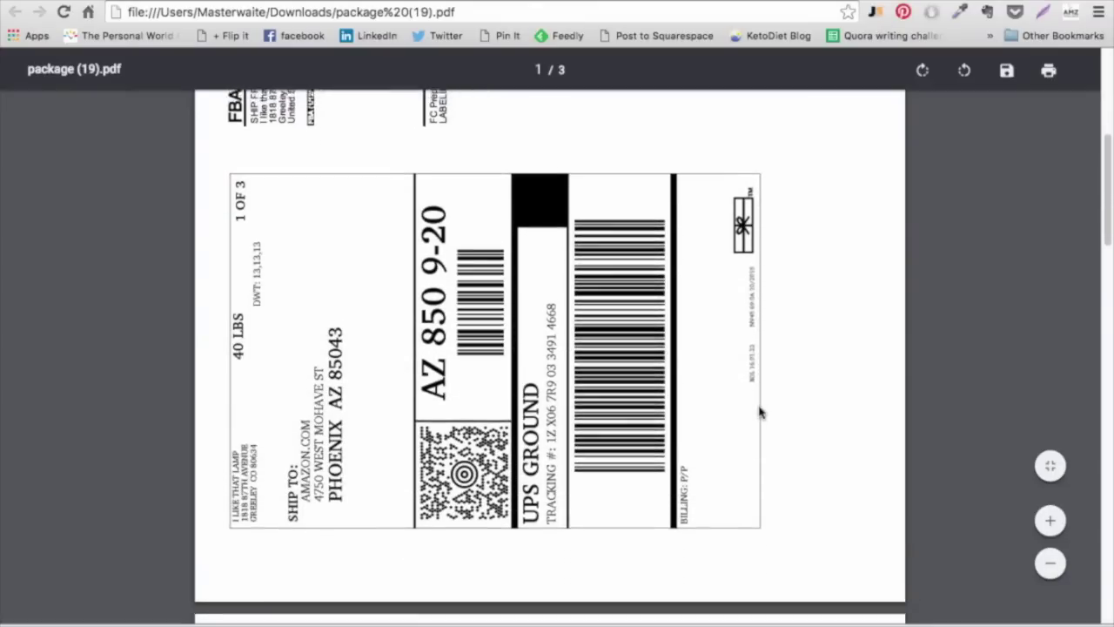
pyautogui.scroll(8, 759, 412)
pyautogui.scroll(-15, 759, 412)
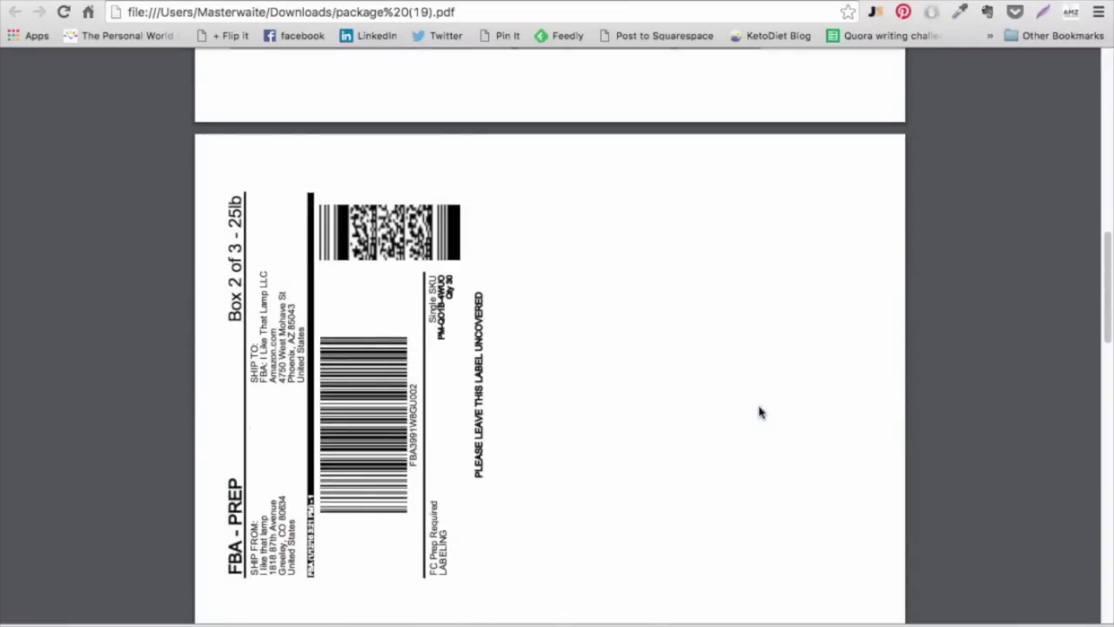
# Step: Look through the labels for boxes 2 and 3 in the PDF, and close it to return to the shipment
pyautogui.scroll(-2, 759, 412)
pyautogui.scroll(-1, 759, 412)
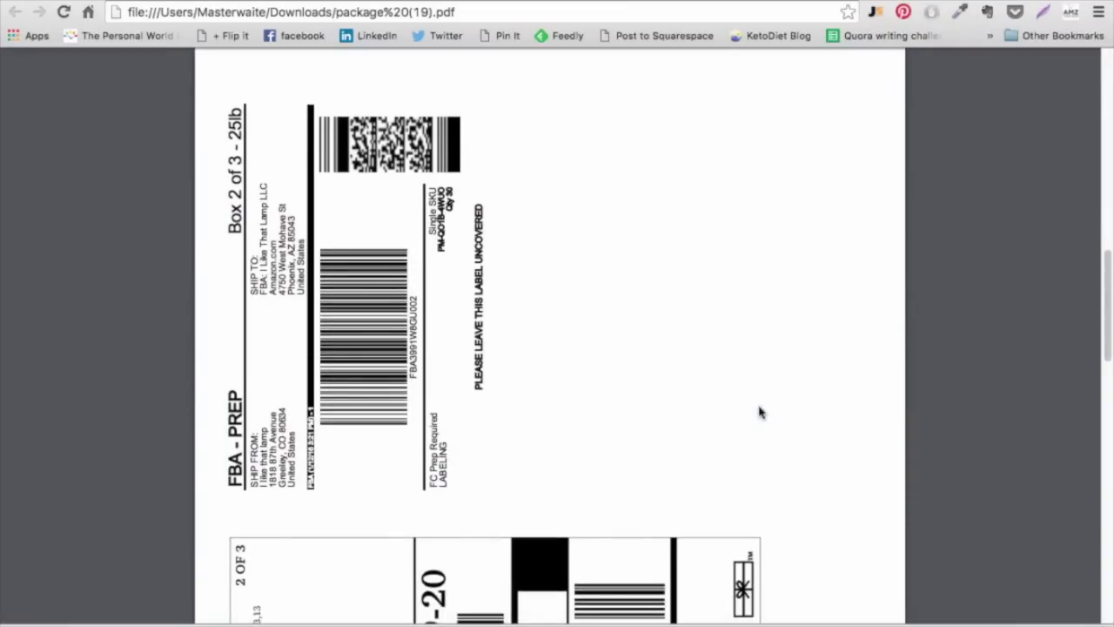
pyautogui.scroll(-10, 759, 413)
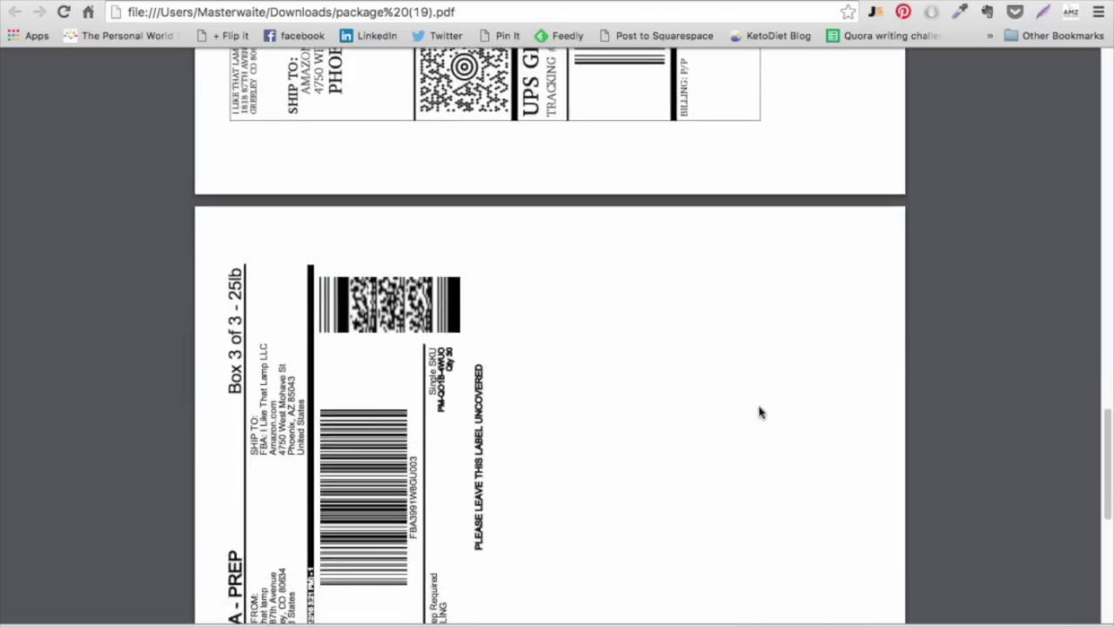
pyautogui.hotkey('ctrl', 'w')
pyautogui.click(736, 311)
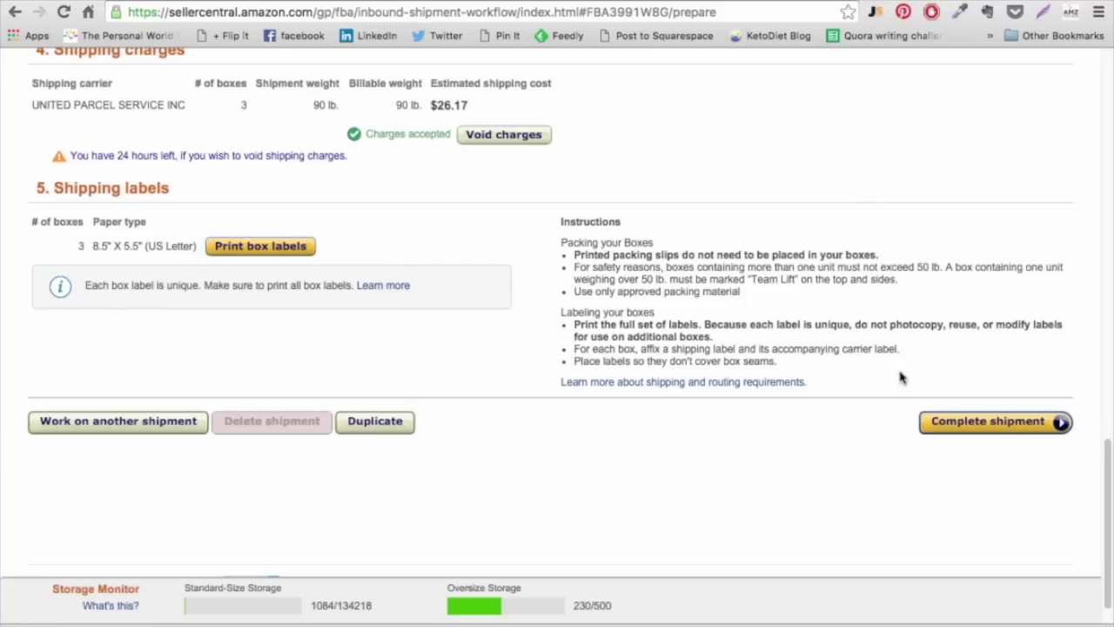
# Step: Complete the shipment and review its box tracking details and shipment contents in the summary
pyautogui.click(950, 424)
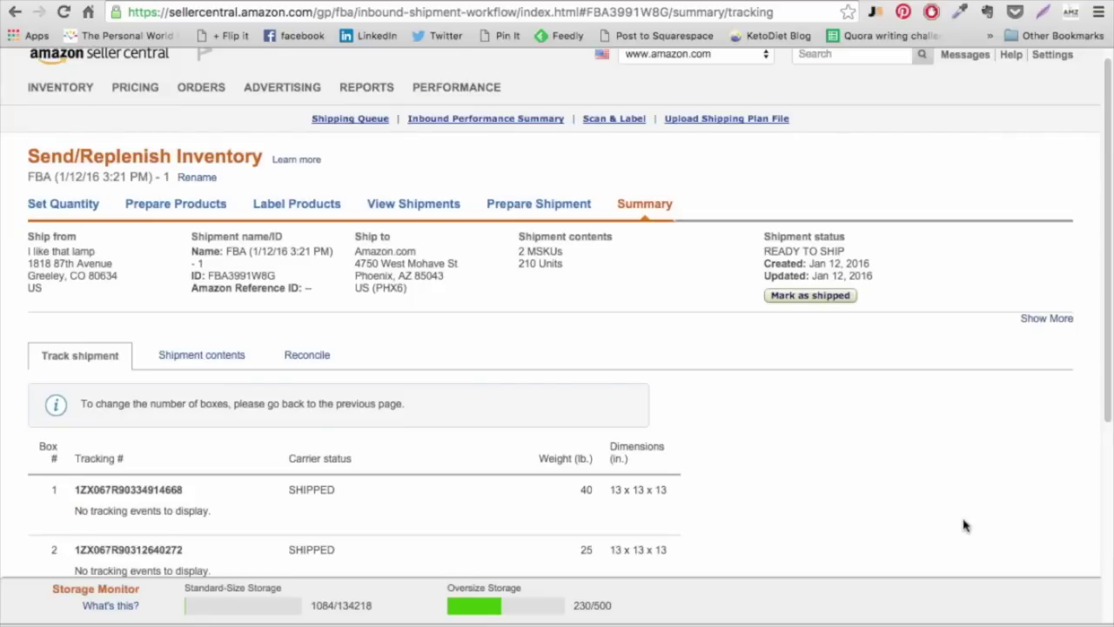
pyautogui.scroll(-5, 964, 525)
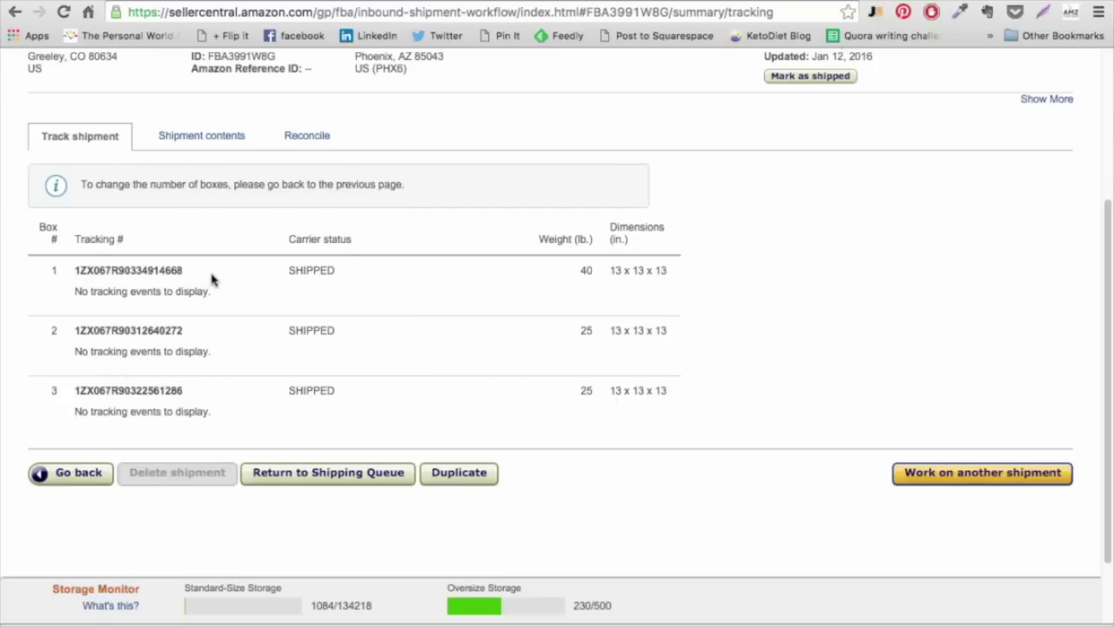
pyautogui.click(195, 139)
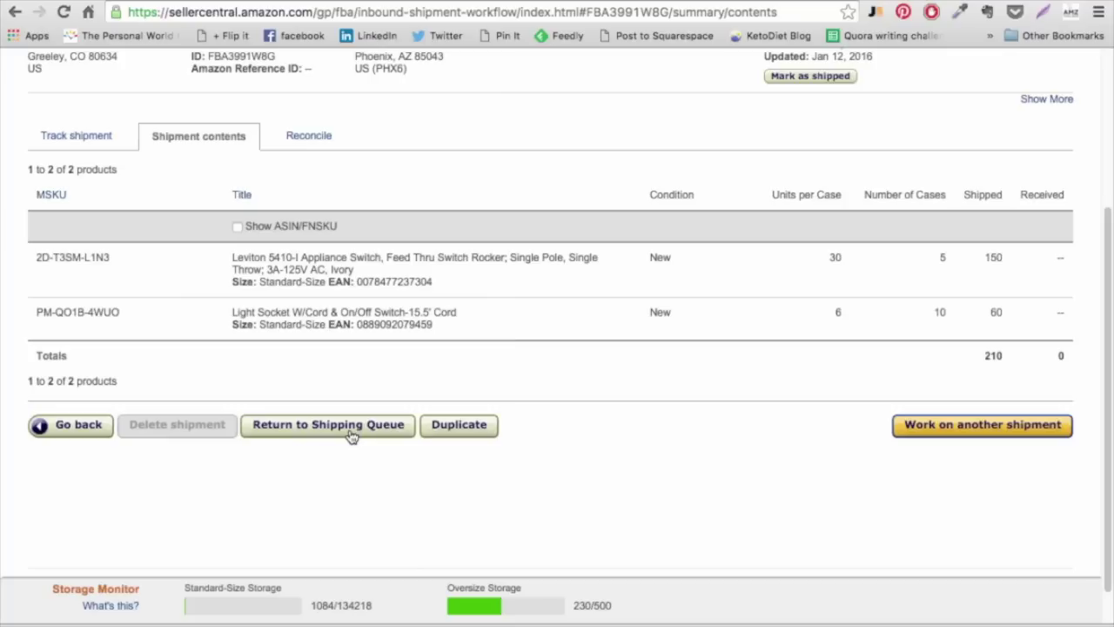
pyautogui.click(76, 138)
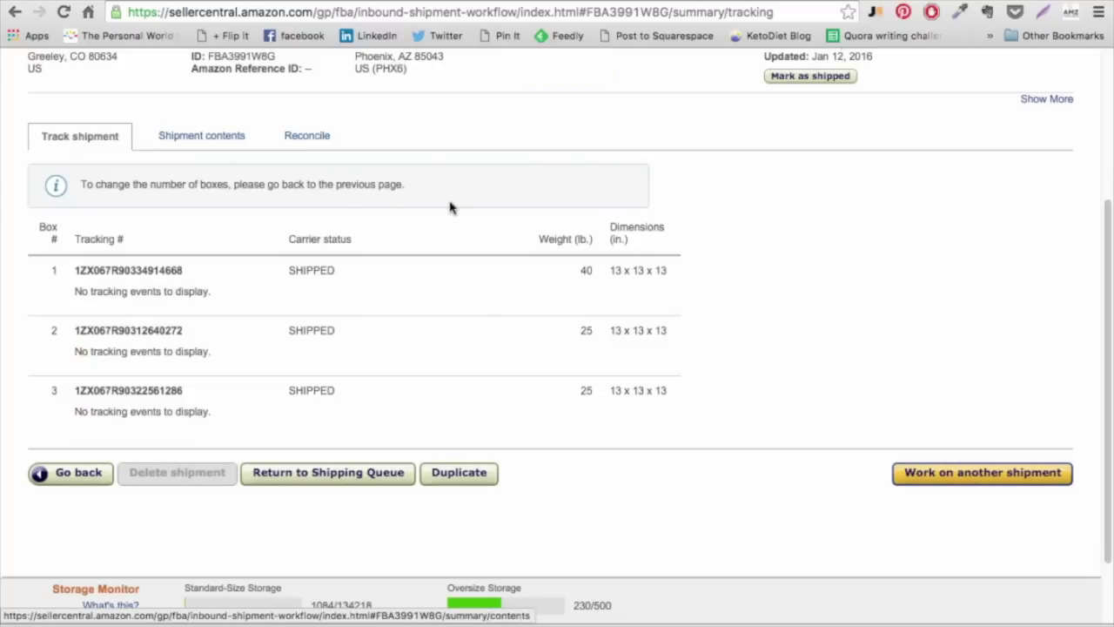
# Step: Go back to the shipment preparation page, void the accepted shipping charges and check the box information and deletion options
pyautogui.click(71, 477)
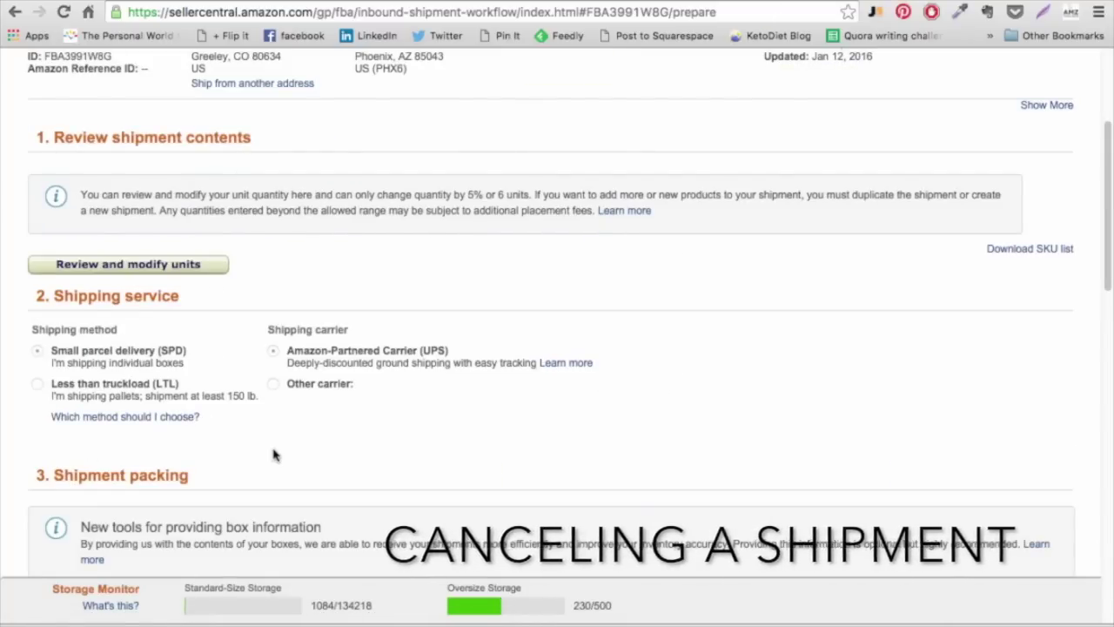
pyautogui.scroll(-10, 273, 454)
pyautogui.scroll(-1, 273, 455)
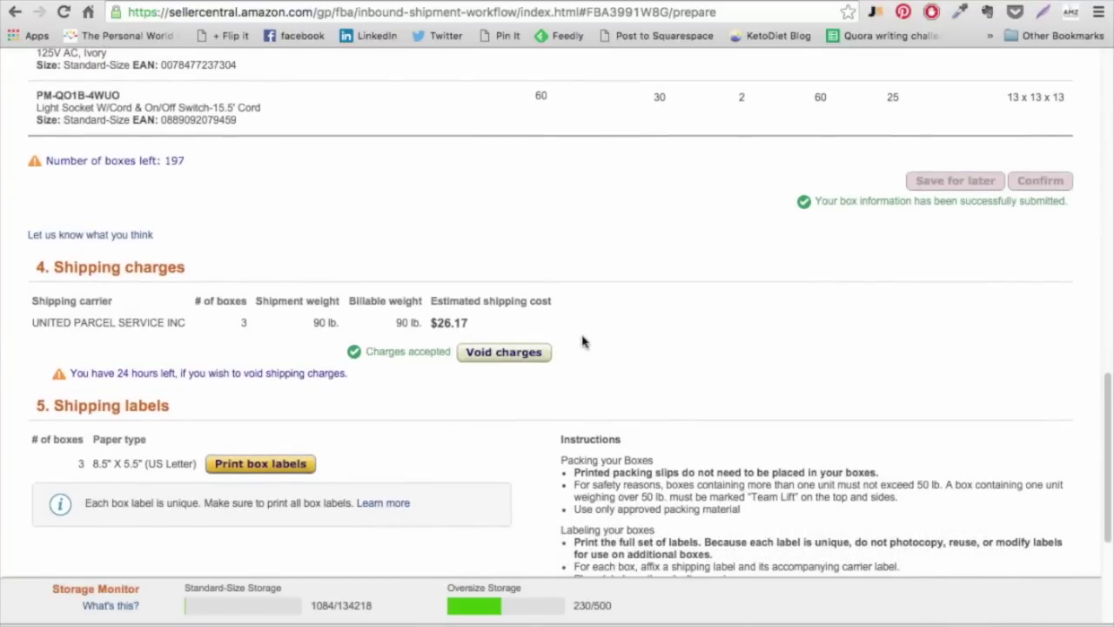
pyautogui.scroll(-3, 710, 389)
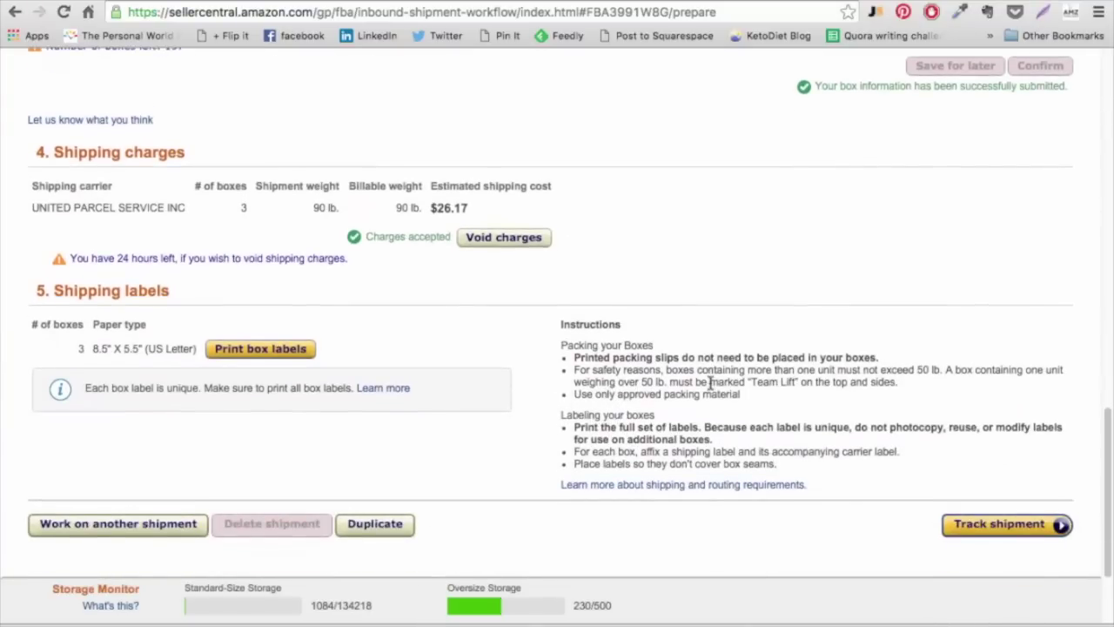
pyautogui.click(504, 238)
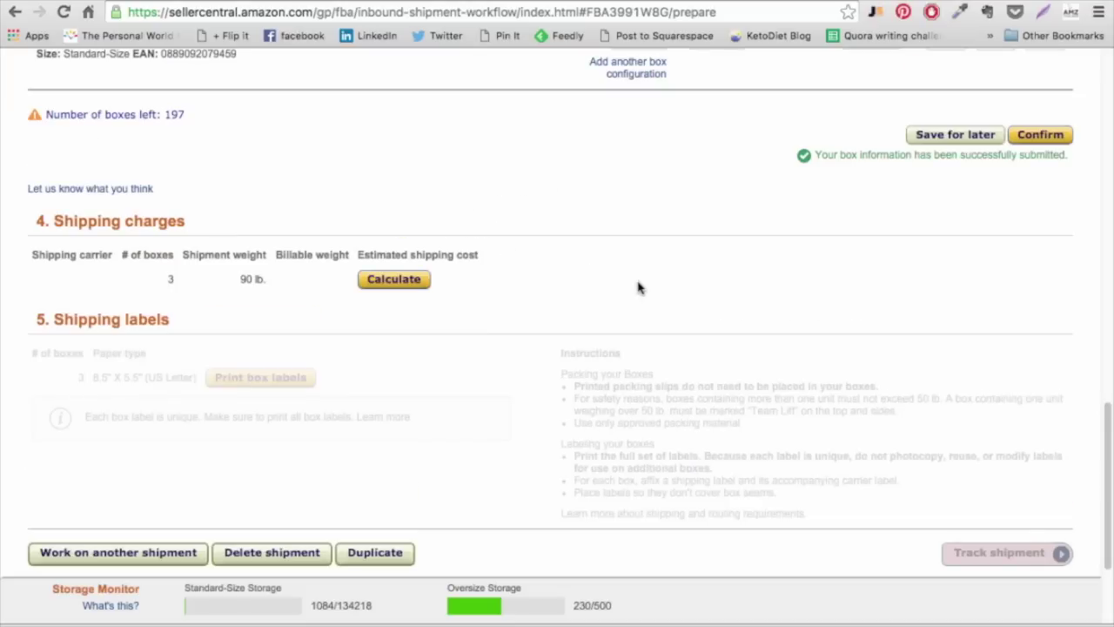
pyautogui.scroll(-2, 656, 453)
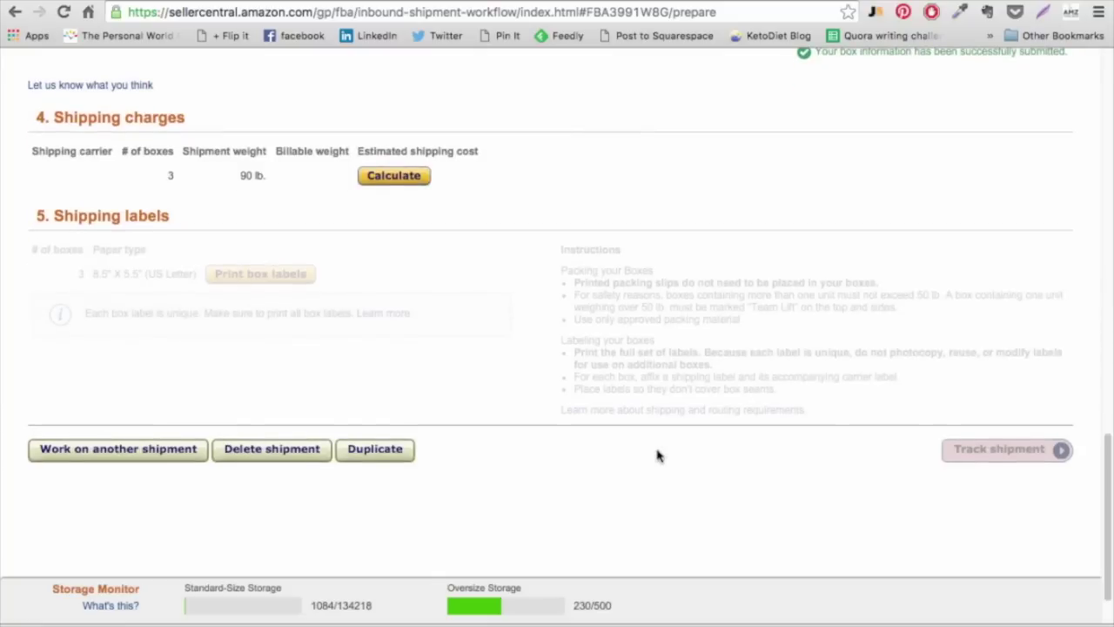
pyautogui.scroll(5, 656, 455)
pyautogui.scroll(1, 656, 455)
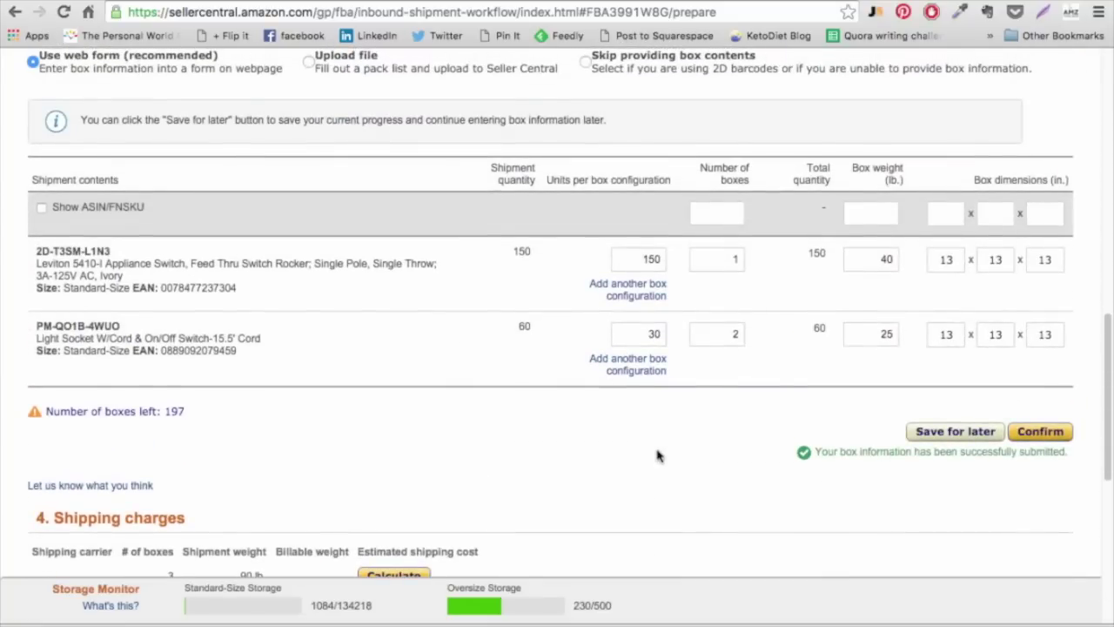